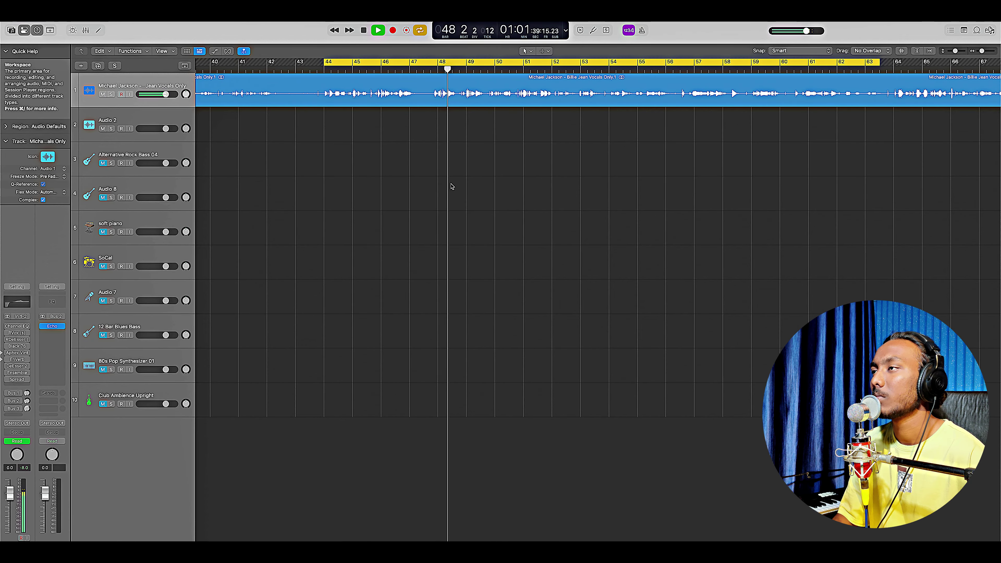
Step: Play the unprocessed Billie Jean vocal track through the cycle range from bar 44, follow it along the timeline, and stop playback
{"action": "scroll", "coordinate": [484, 188], "scroll_direction": "down", "scroll_amount": 2}
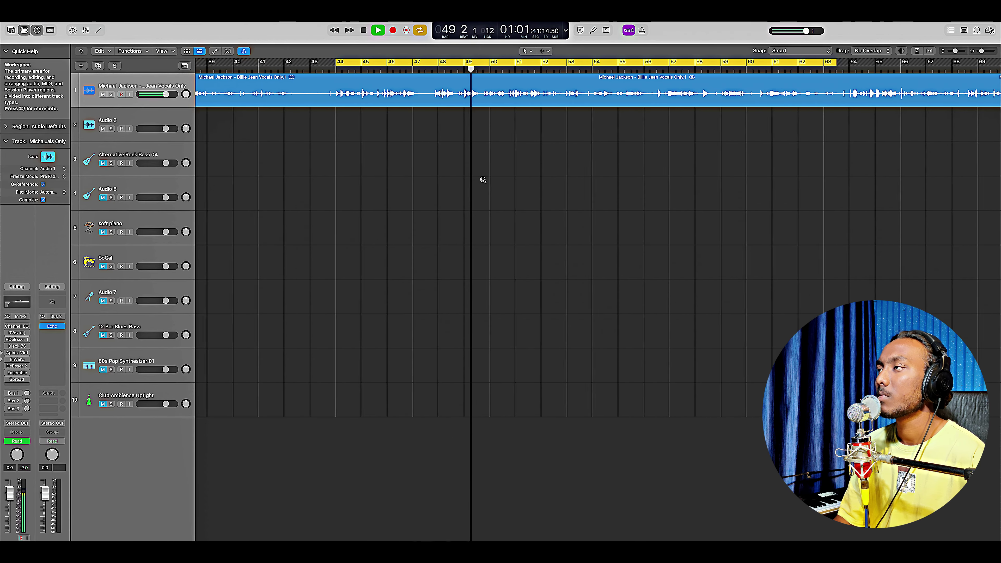
{"action": "scroll", "coordinate": [483, 180], "scroll_direction": "up", "scroll_amount": 2}
{"action": "scroll", "coordinate": [518, 148], "scroll_direction": "up", "scroll_amount": 1}
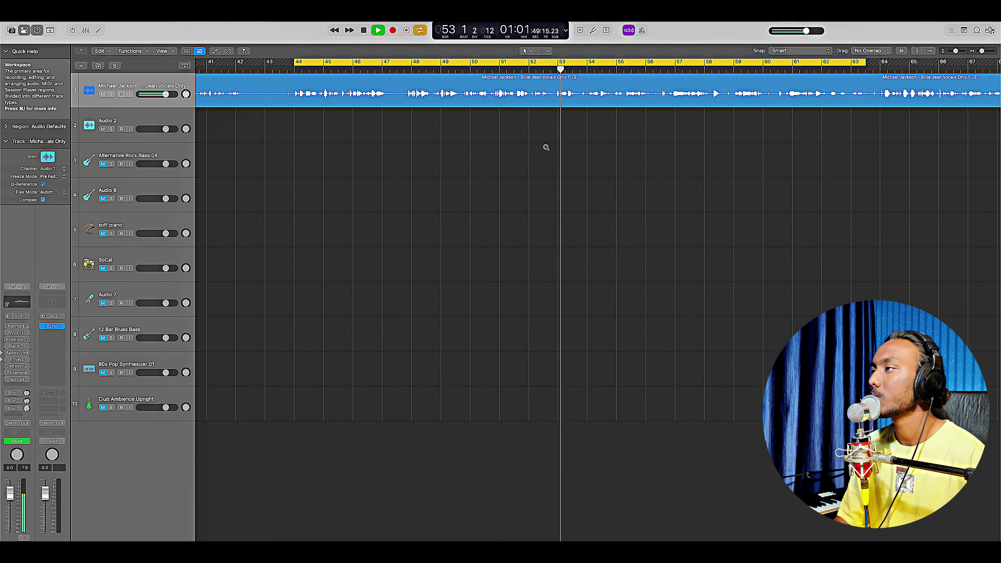
{"action": "scroll", "coordinate": [546, 149], "scroll_direction": "up", "scroll_amount": 1}
{"action": "scroll", "coordinate": [546, 149], "scroll_direction": "up", "scroll_amount": 1}
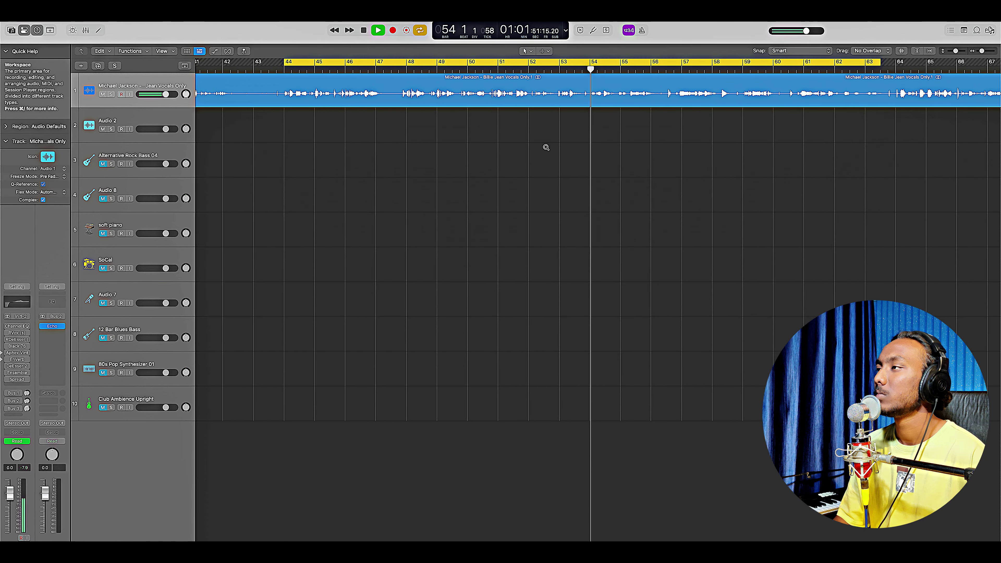
{"action": "scroll", "coordinate": [543, 151], "scroll_direction": "right", "scroll_amount": 3}
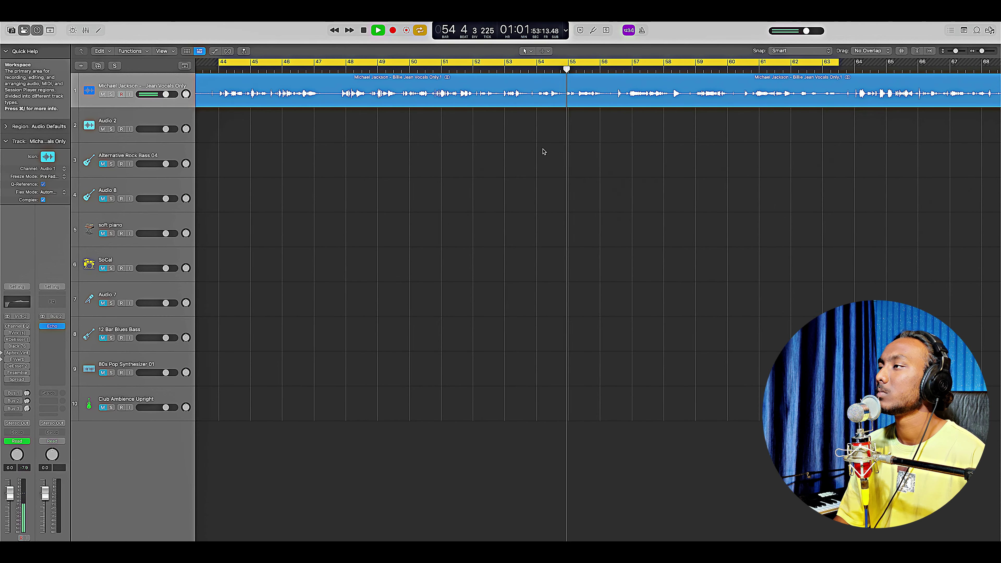
{"action": "scroll", "coordinate": [543, 152], "scroll_direction": "right", "scroll_amount": 2}
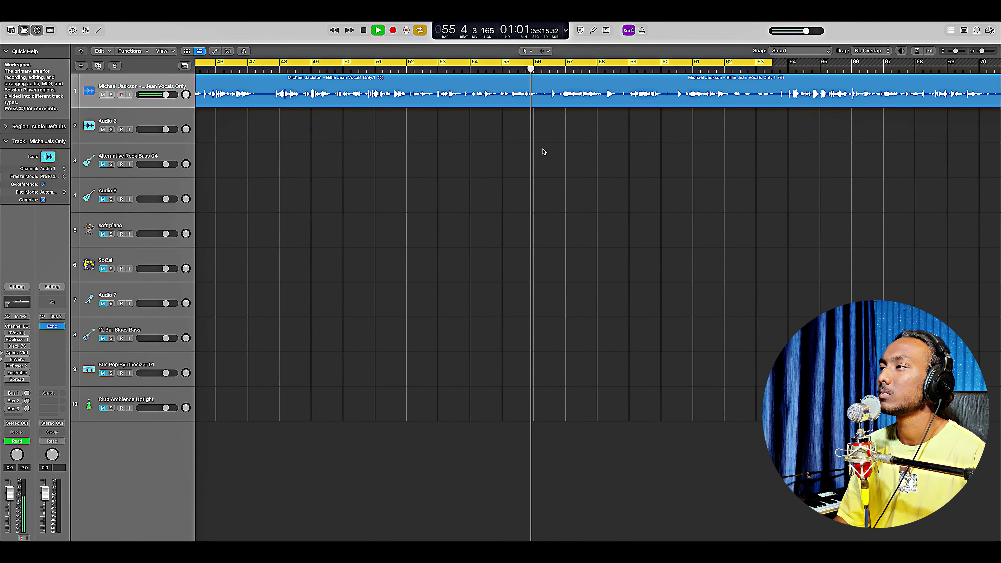
{"action": "scroll", "coordinate": [543, 151], "scroll_direction": "right", "scroll_amount": 3}
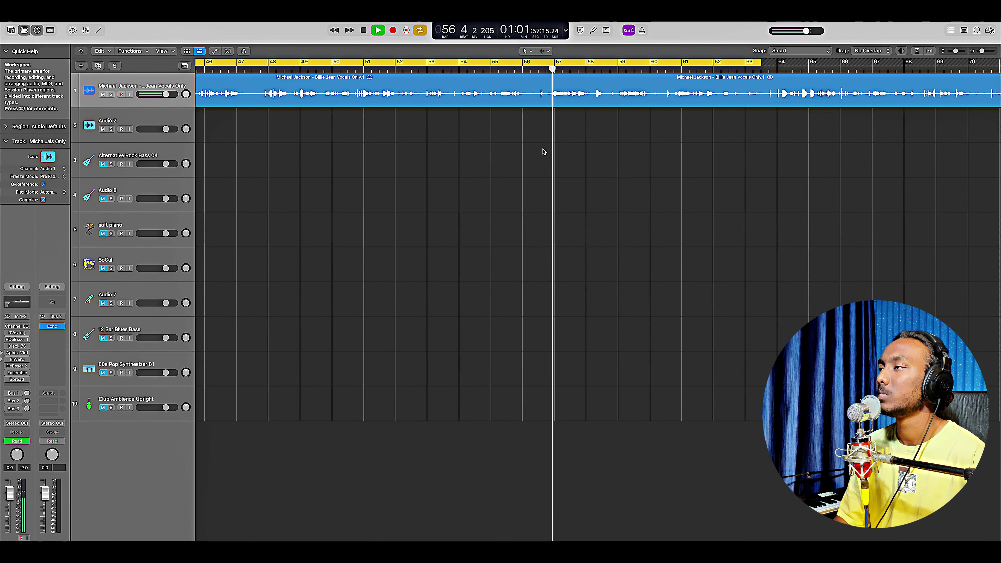
{"action": "scroll", "coordinate": [543, 151], "scroll_direction": "right", "scroll_amount": 2}
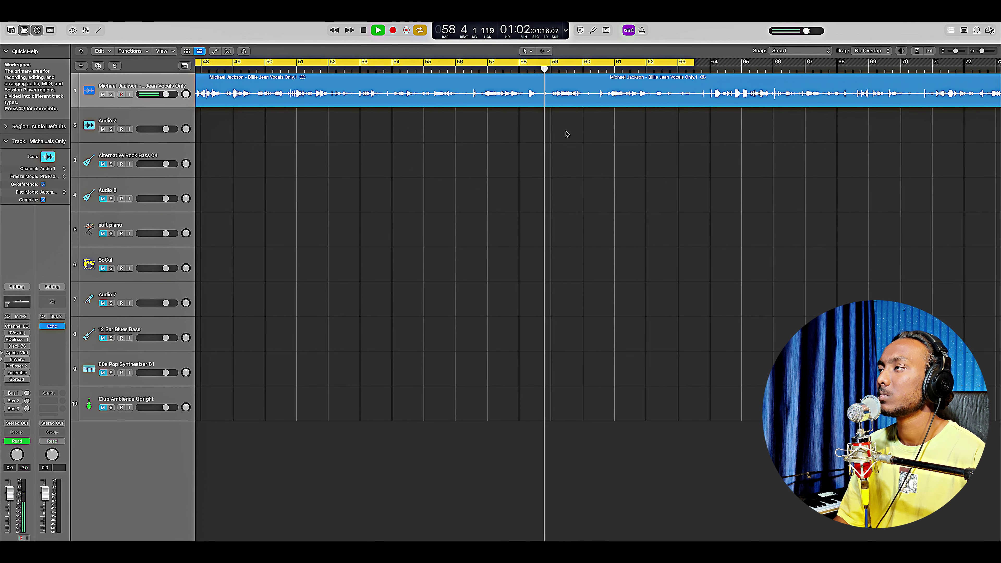
{"action": "scroll", "coordinate": [564, 133], "scroll_direction": "down", "scroll_amount": 1}
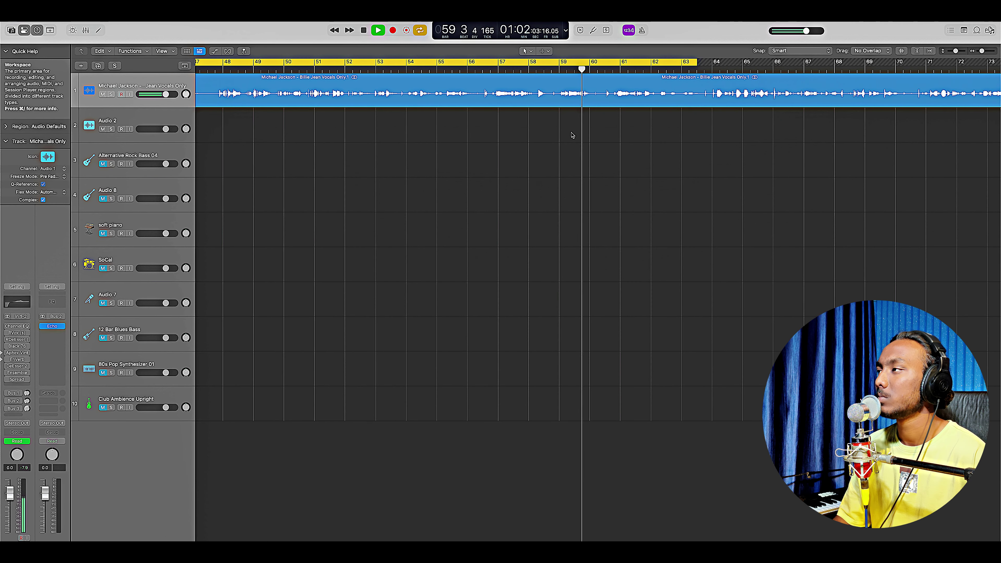
{"action": "scroll", "coordinate": [657, 136], "scroll_direction": "right", "scroll_amount": 3}
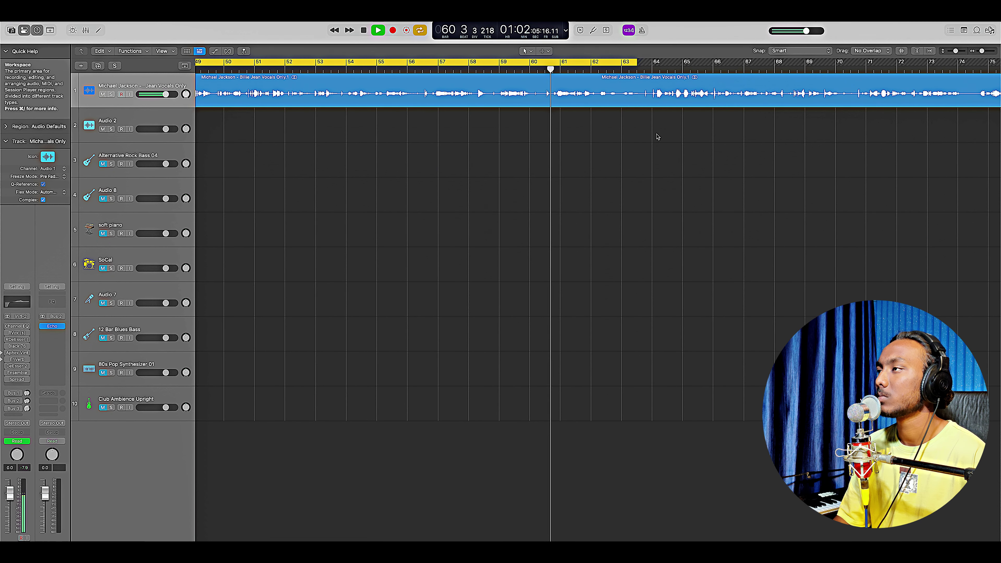
{"action": "scroll", "coordinate": [646, 137], "scroll_direction": "right", "scroll_amount": 1}
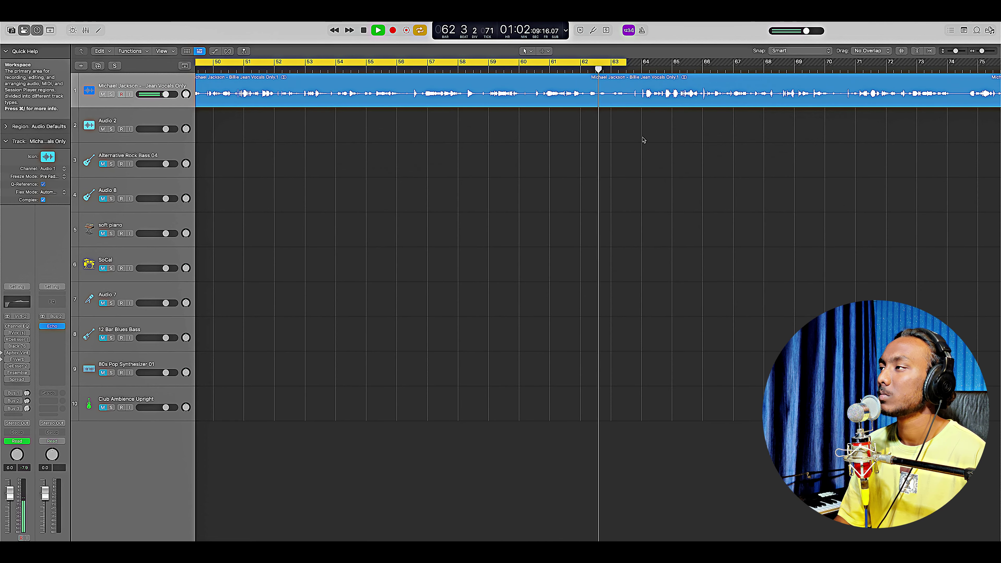
{"action": "key", "text": "space"}
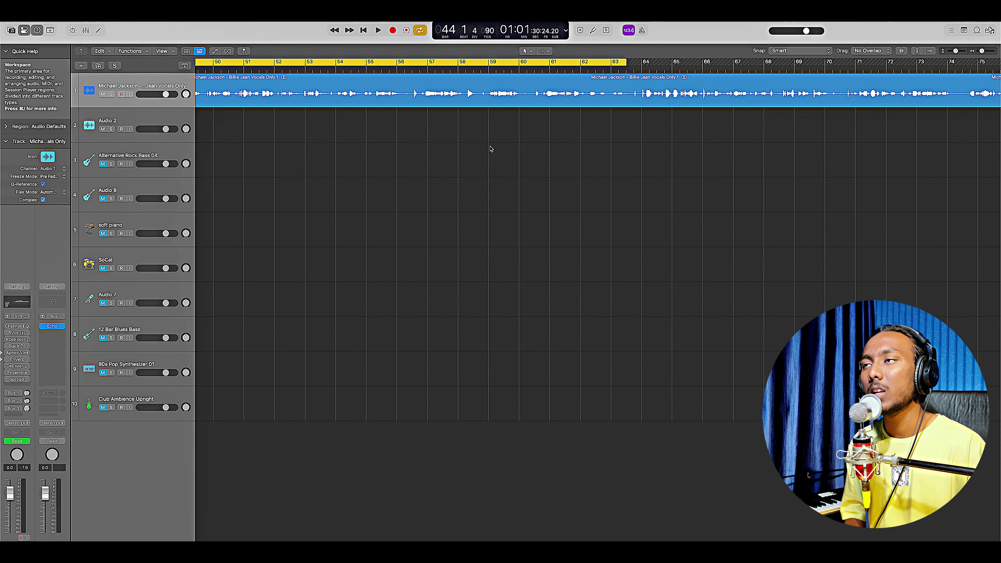
Step: Enable the Channel EQ insert on the vocal track, review its curve and band settings, and close the plug-in window
{"action": "scroll", "coordinate": [260, 184], "scroll_direction": "left", "scroll_amount": 5}
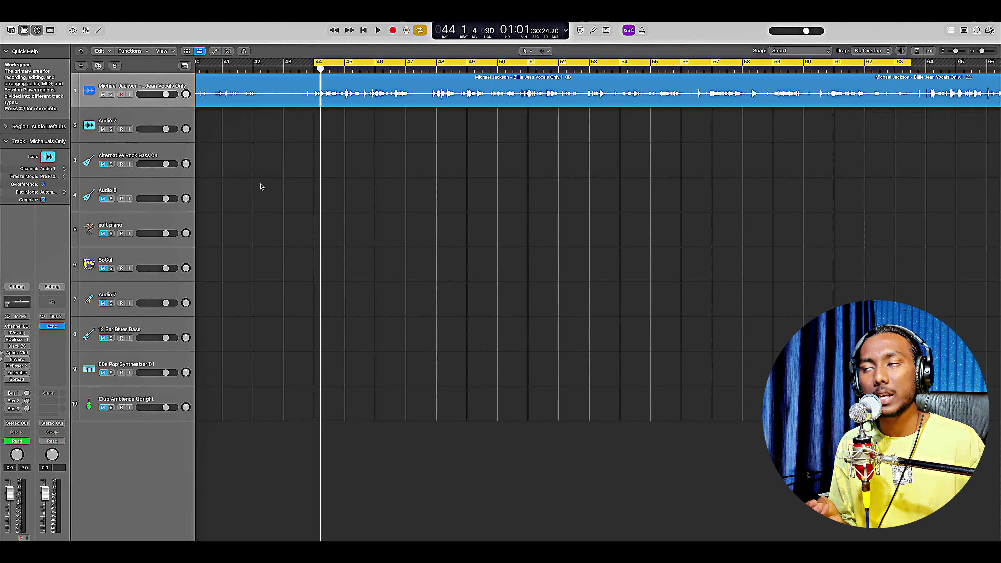
{"action": "key", "text": "super+Left"}
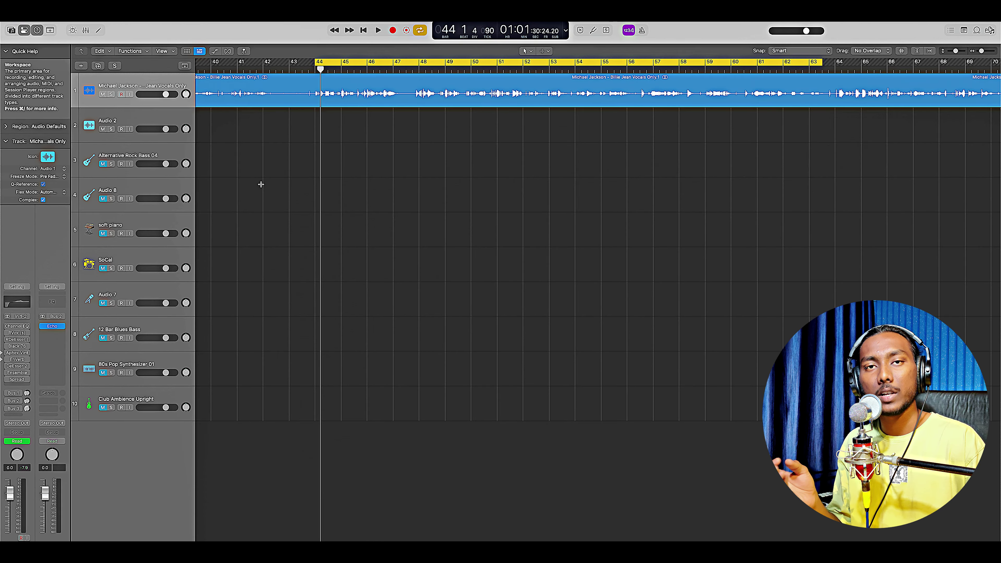
{"action": "key", "text": "super+Right"}
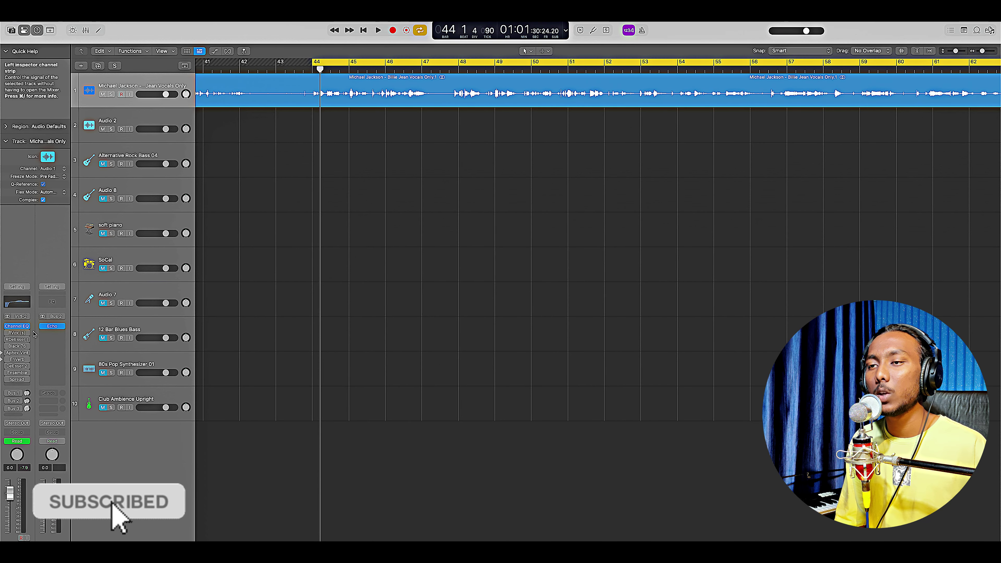
{"action": "left_click", "coordinate": [17, 328]}
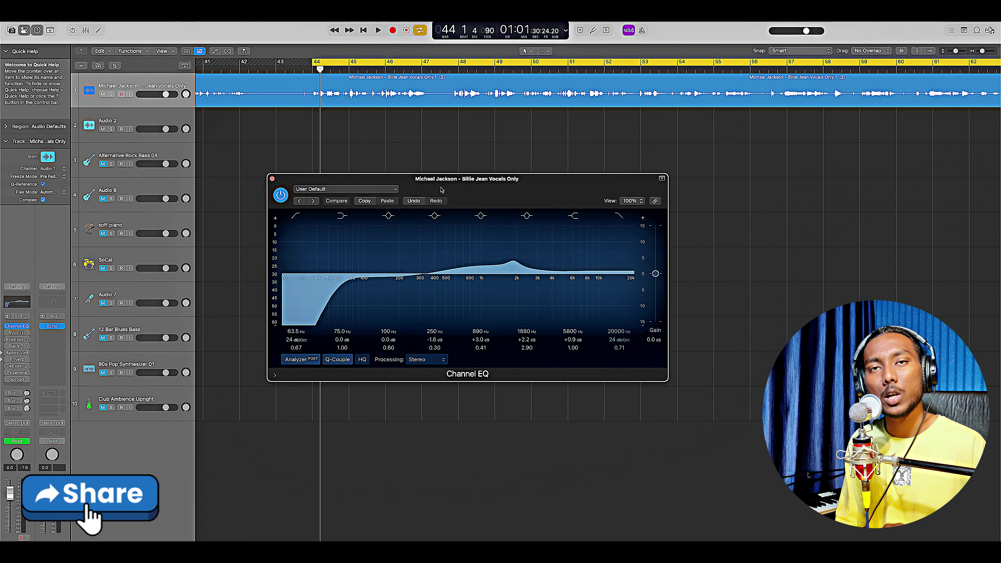
{"action": "left_click_drag", "start_coordinate": [443, 182], "coordinate": [415, 145]}
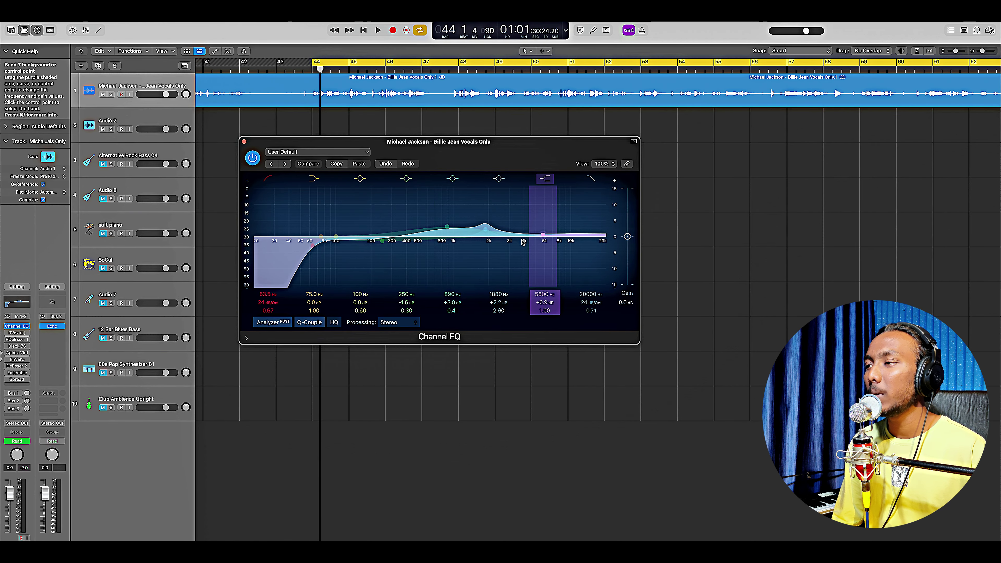
{"action": "left_click", "coordinate": [244, 142]}
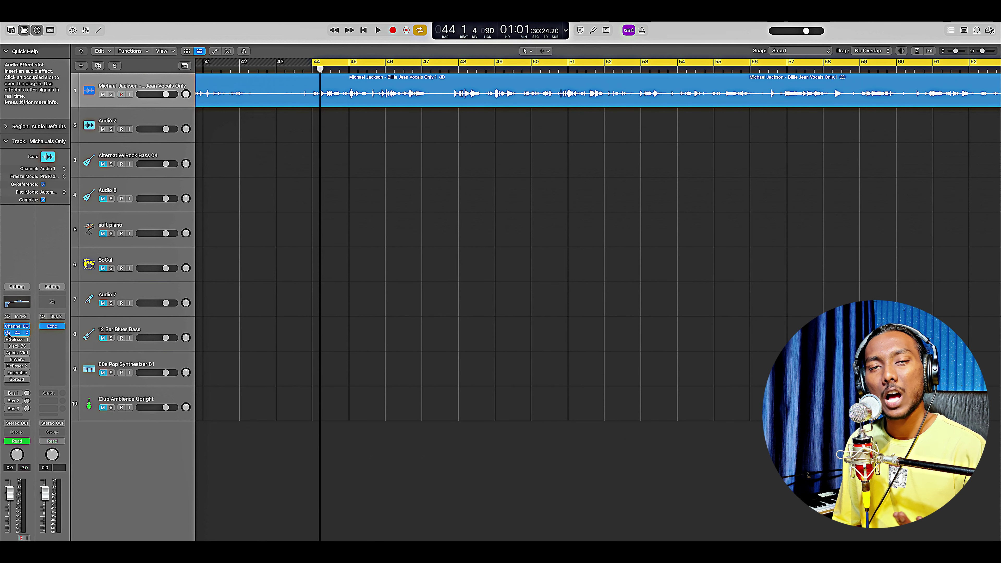
Step: Enable the RVox compressor and RDeEsser inserts on the vocal track, compare their settings, and close both plug-in windows
{"action": "left_click", "coordinate": [16, 334]}
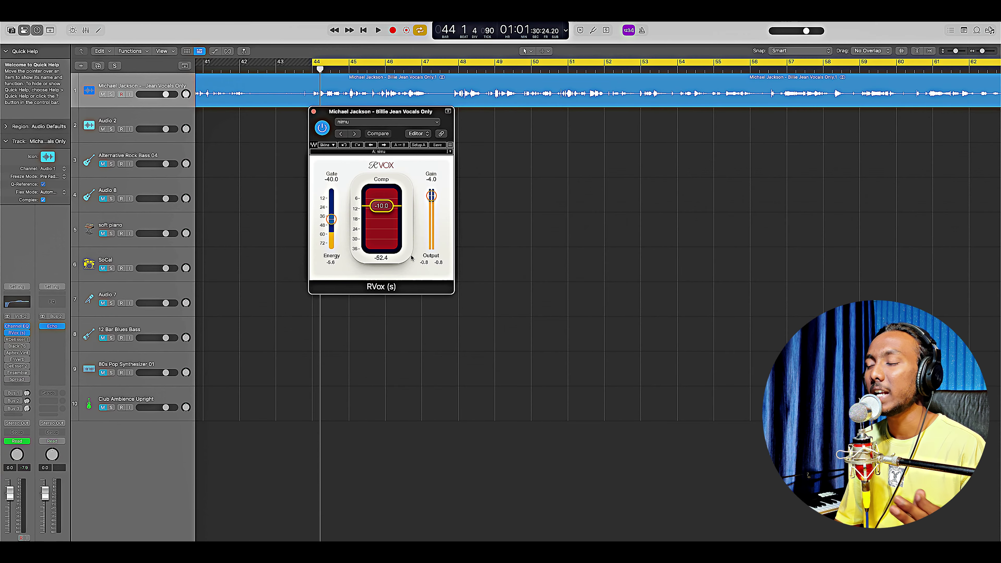
{"action": "left_click", "coordinate": [17, 334]}
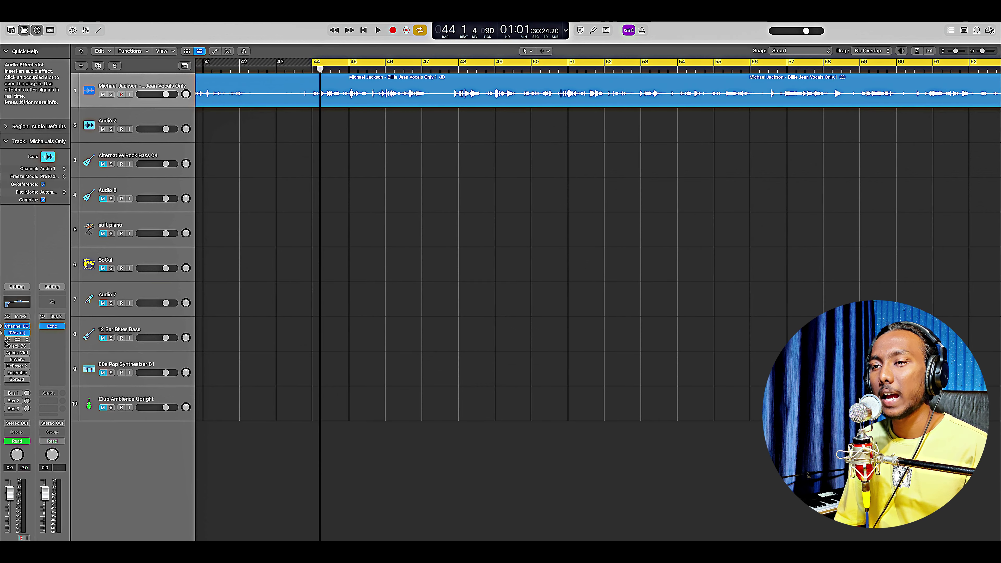
{"action": "left_click", "coordinate": [16, 339]}
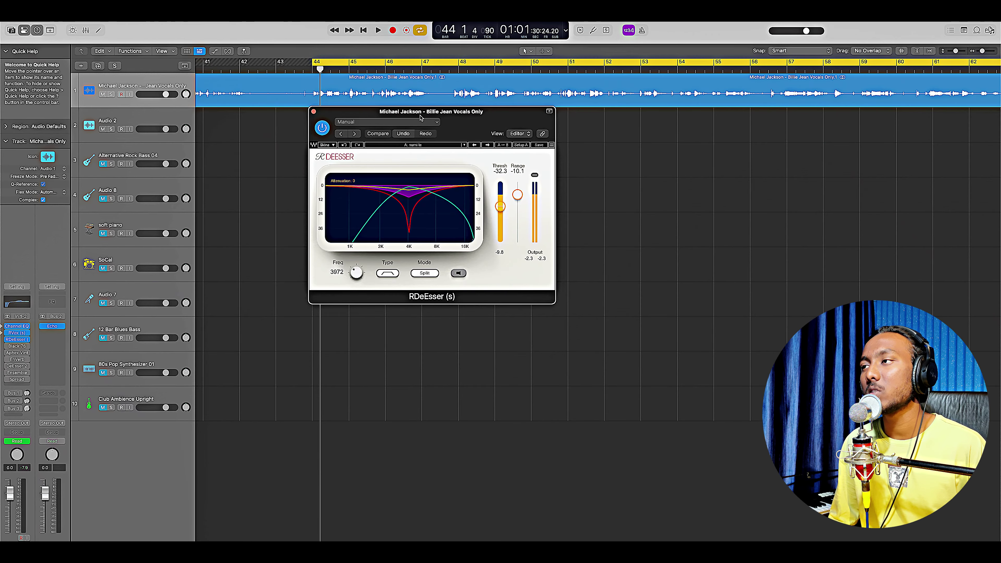
{"action": "left_click", "coordinate": [17, 333]}
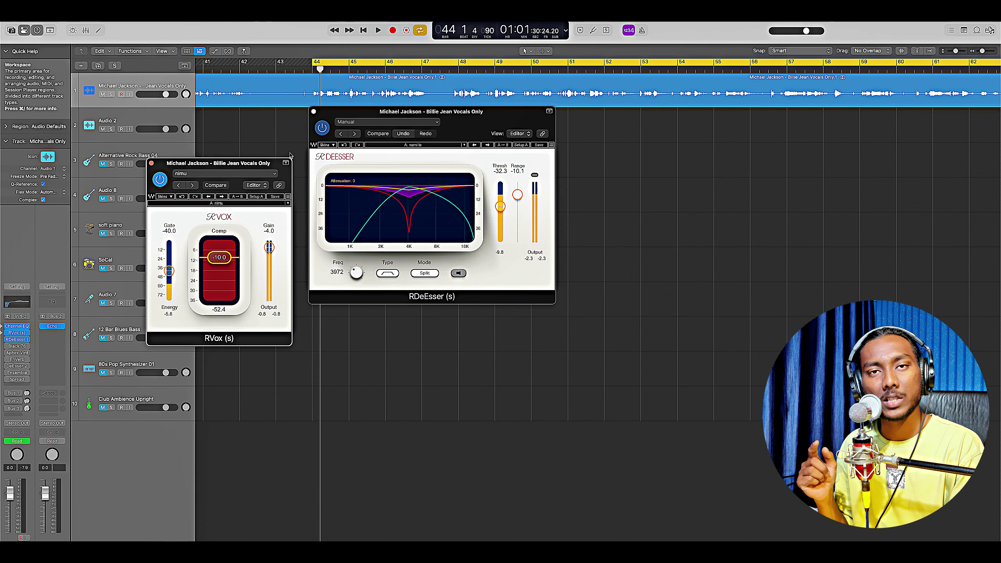
{"action": "key", "text": "super+w"}
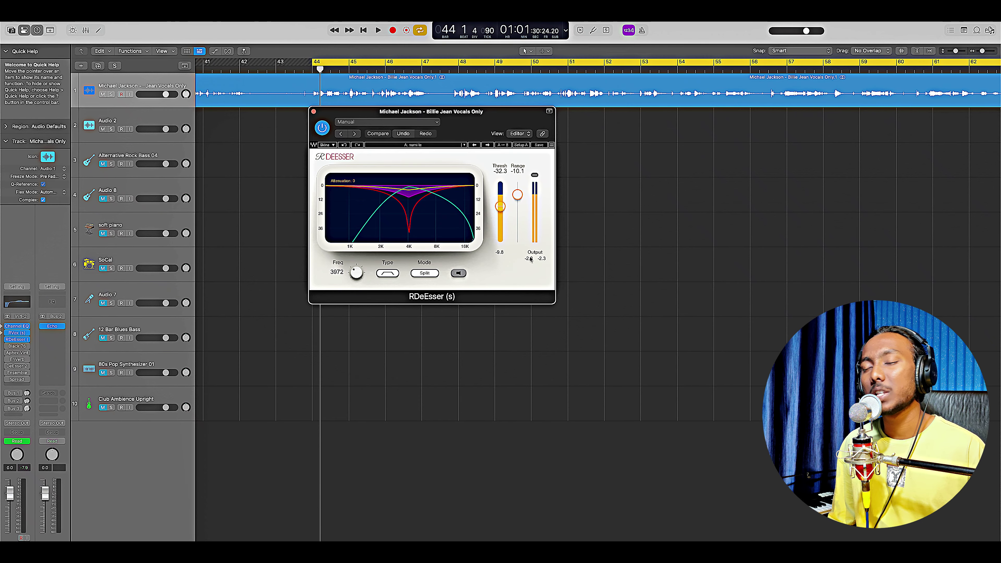
{"action": "left_click", "coordinate": [313, 111]}
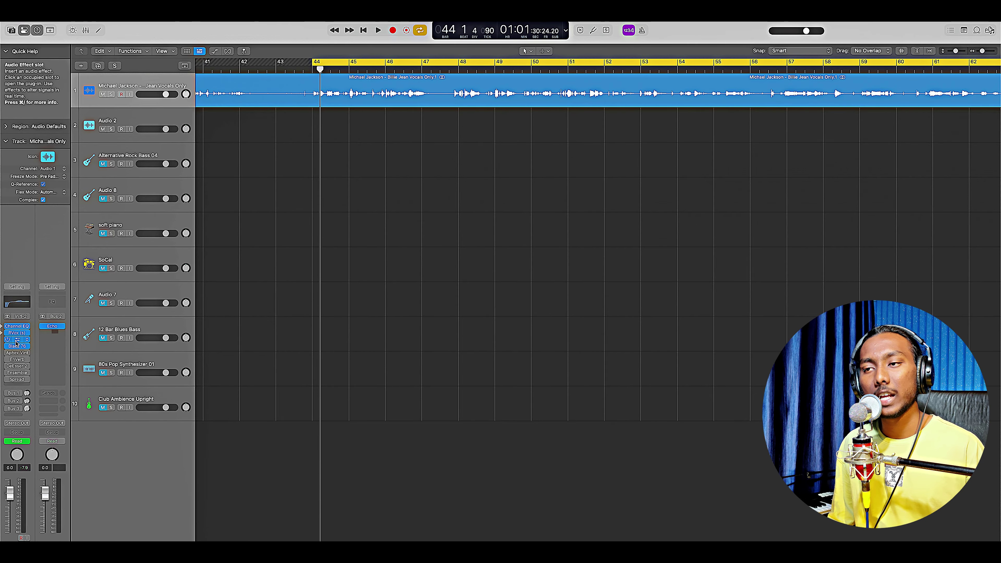
Step: Enable the Black 76 limiting amplifier and Aphex Vintage Exciter on the vocal track, reviewing and closing each one
{"action": "left_click", "coordinate": [16, 346]}
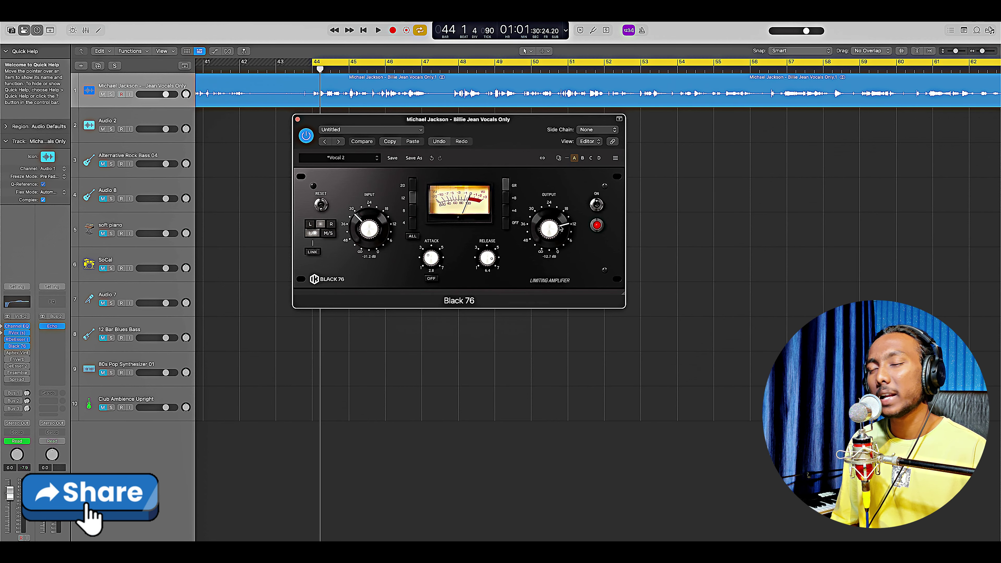
{"action": "left_click", "coordinate": [297, 119]}
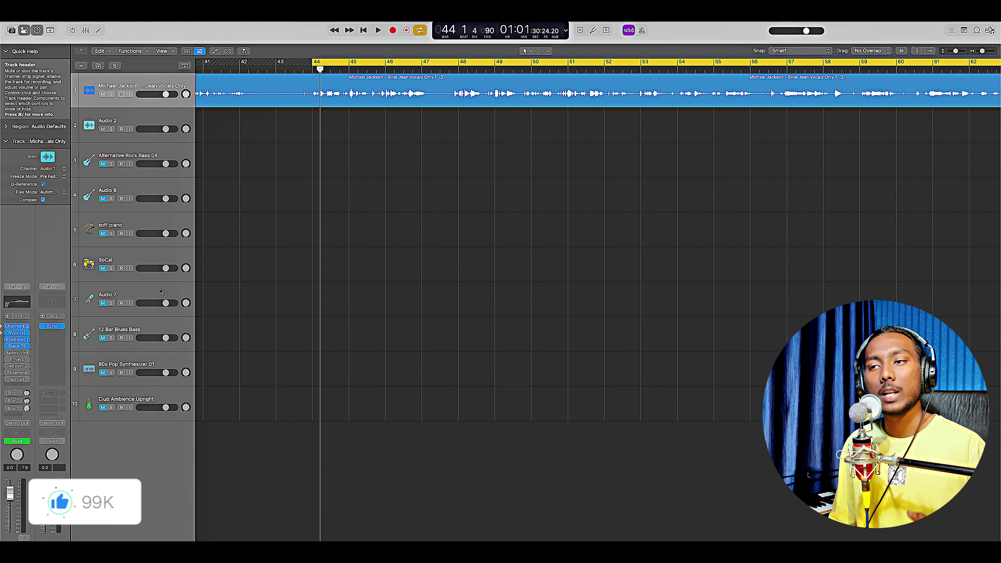
{"action": "left_click", "coordinate": [17, 353]}
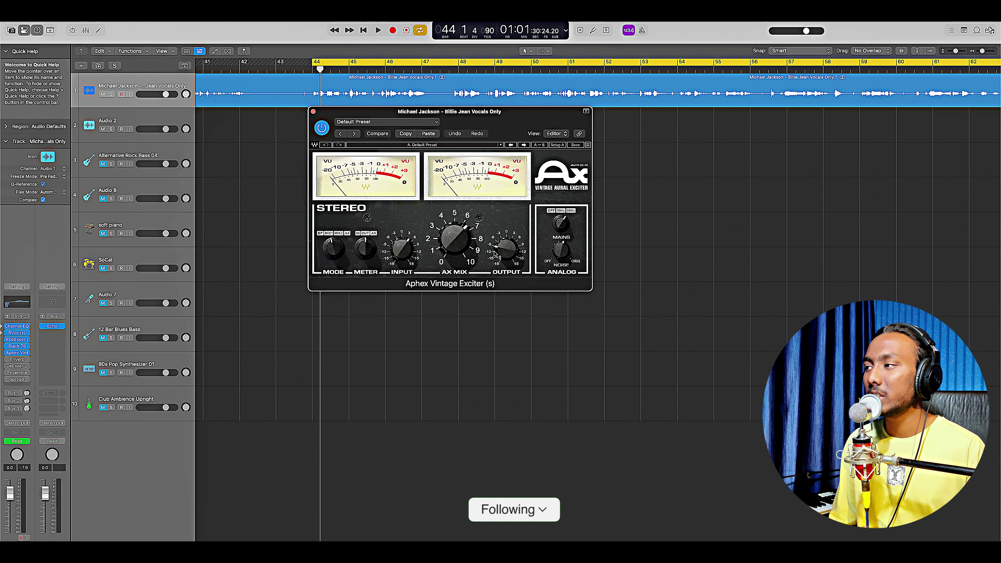
{"action": "left_click", "coordinate": [314, 112]}
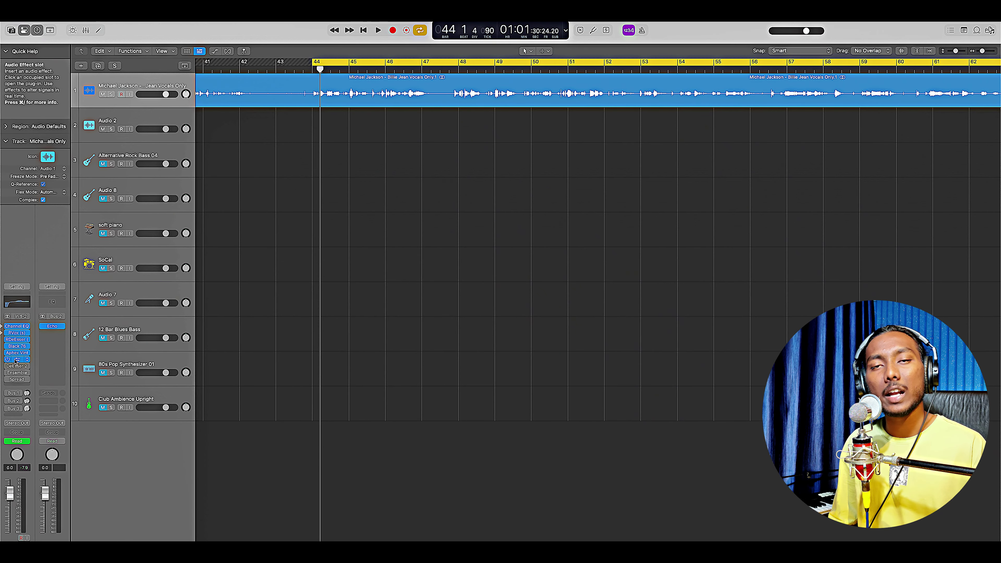
Step: Enable the EnVerb reverb and DeEsser 2 inserts on the vocal track and review their settings
{"action": "left_click", "coordinate": [17, 359]}
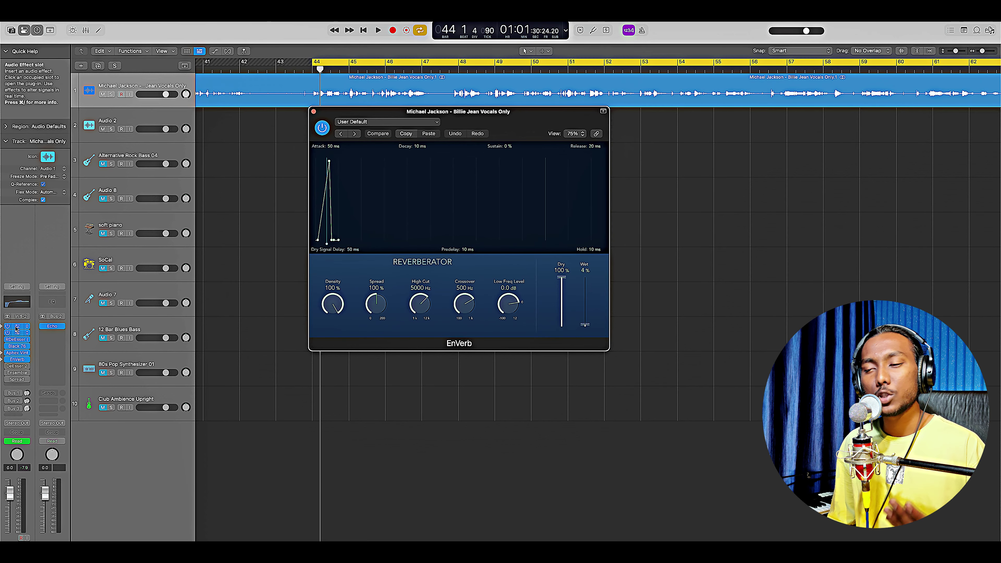
{"action": "mouse_move", "coordinate": [17, 360]}
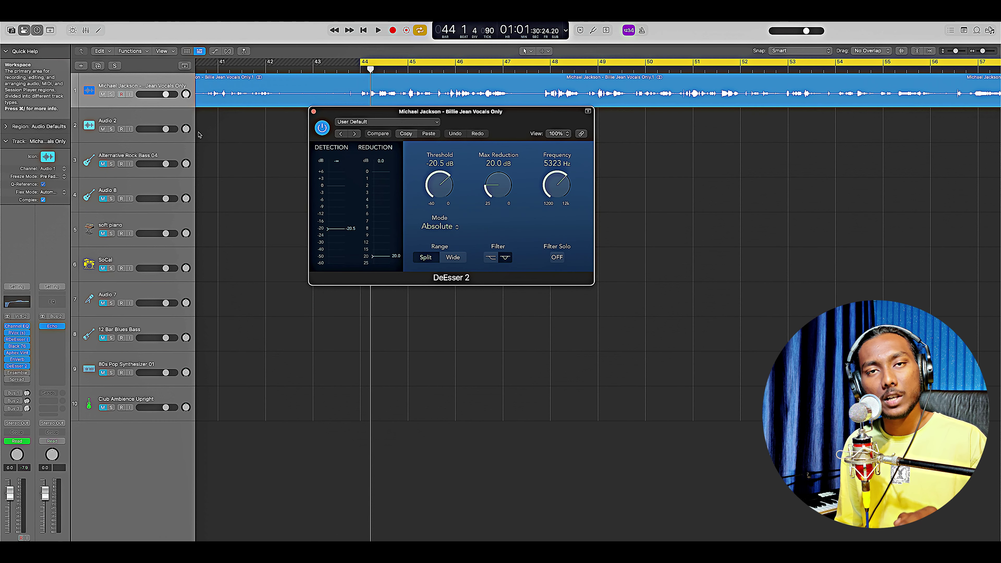
Step: Enable the Ensemble and Stereo Spread inserts on the vocal track, reviewing and closing each plug-in window
{"action": "left_click", "coordinate": [17, 372]}
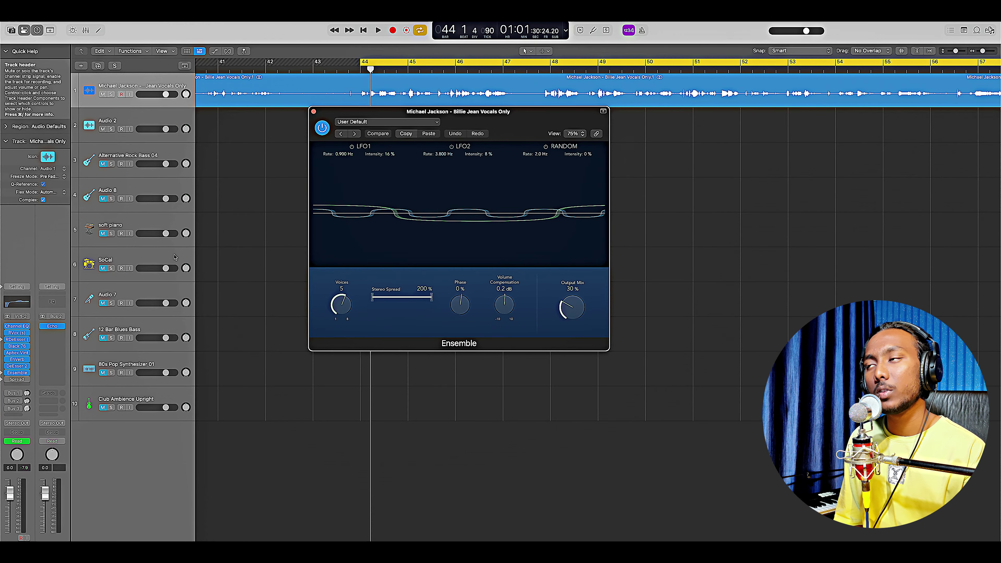
{"action": "mouse_move", "coordinate": [343, 181]}
{"action": "left_click", "coordinate": [313, 112]}
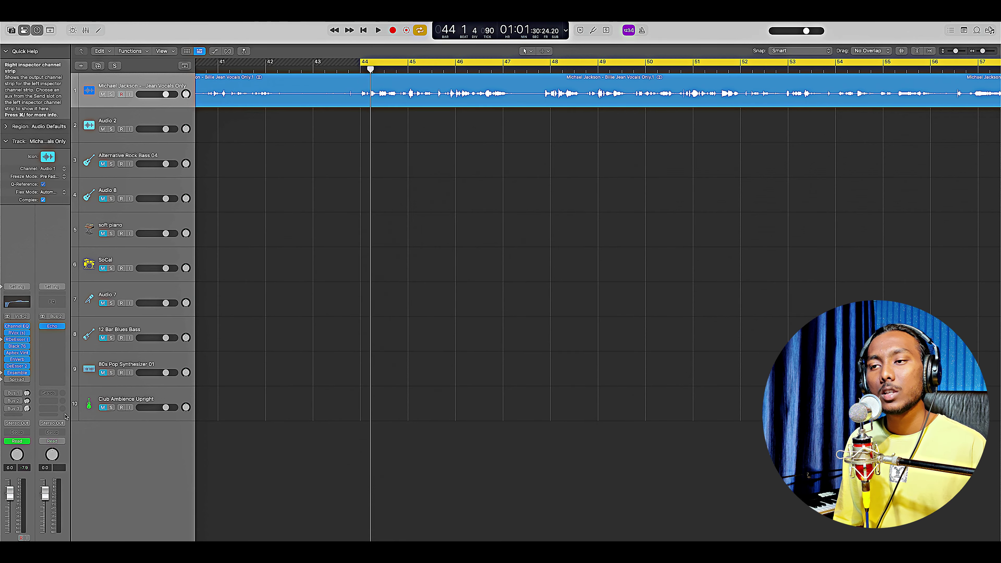
{"action": "left_click", "coordinate": [15, 380]}
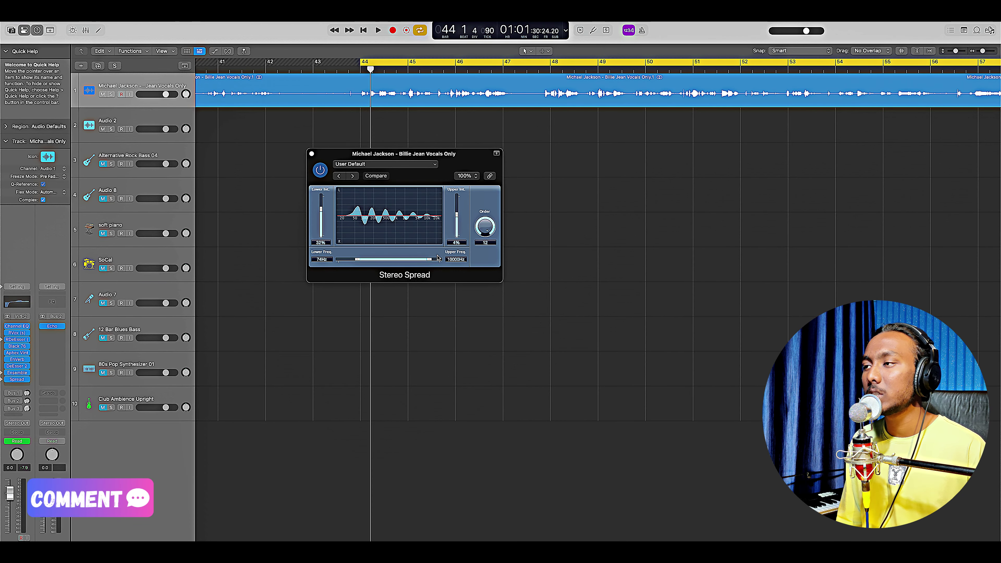
{"action": "left_click", "coordinate": [457, 255]}
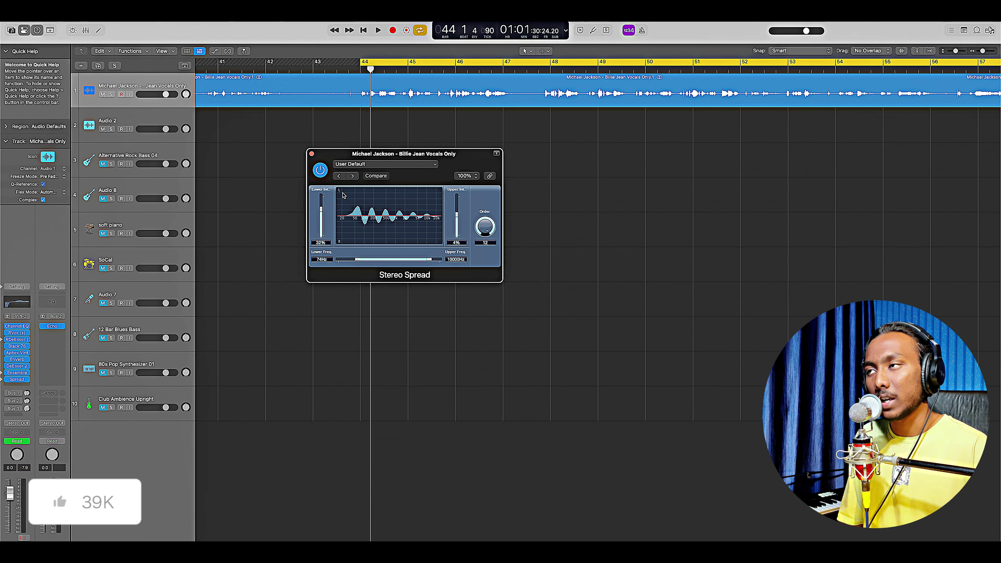
{"action": "left_click", "coordinate": [312, 154]}
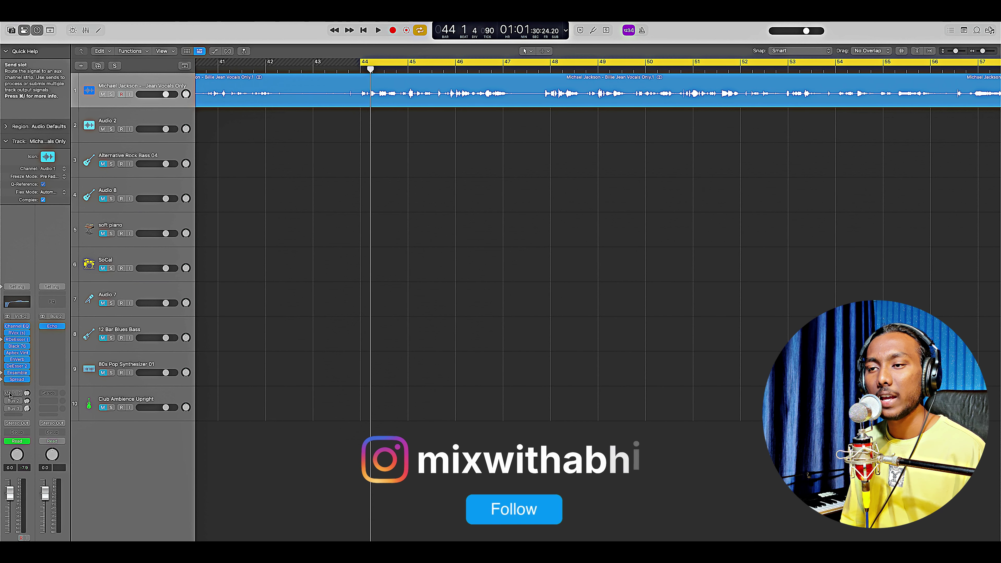
Step: Enable the Bus 1 send on the vocal track, review the ValhallaPlate reverb settings on Aux 1 and close the plug-in
{"action": "left_click", "coordinate": [27, 393]}
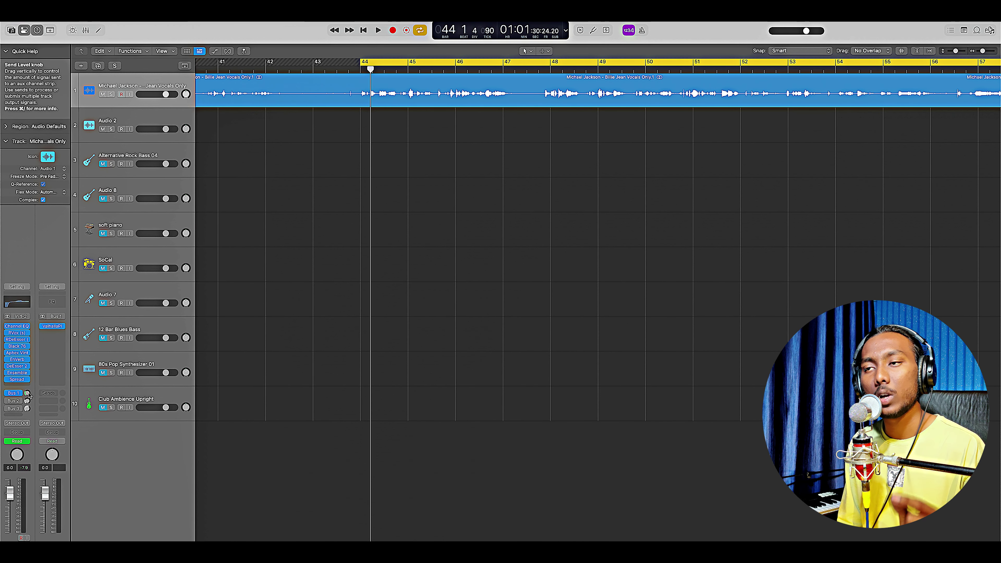
{"action": "left_click", "coordinate": [53, 326]}
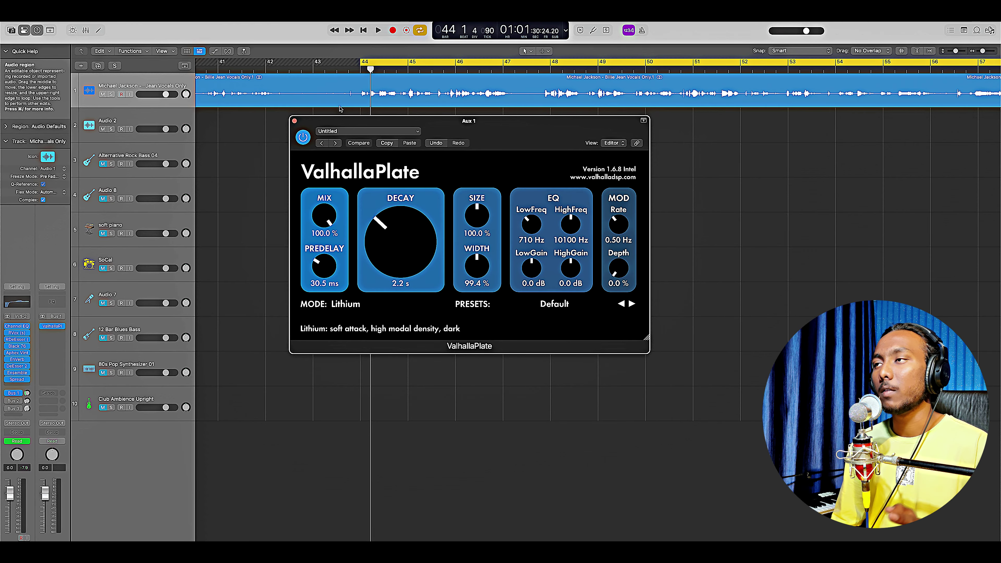
{"action": "left_click", "coordinate": [294, 121]}
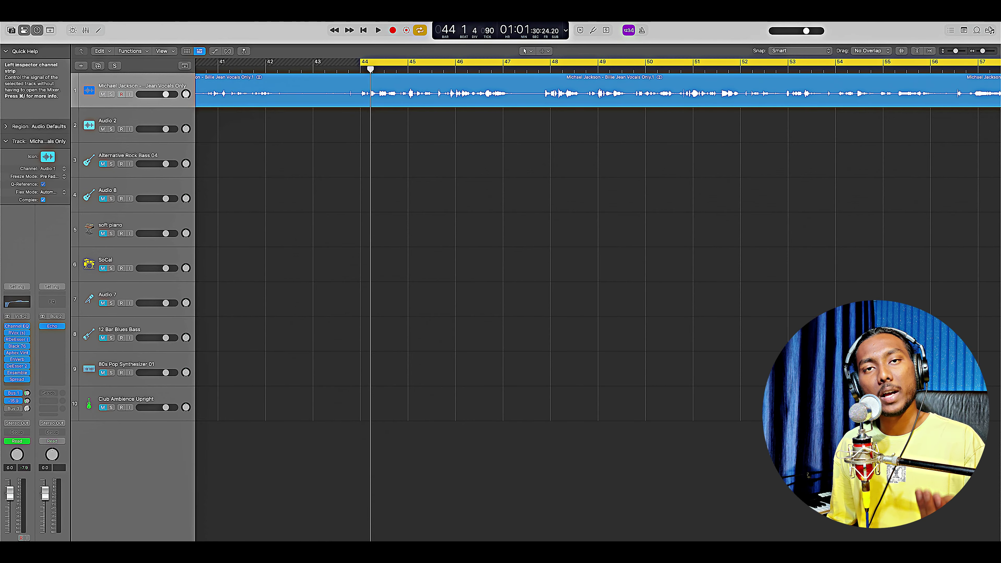
Step: Enable the Bus 2 and Bus 3 sends on the vocal track, reviewing the Echo and Stereo Delay plug-ins they feed
{"action": "left_click", "coordinate": [52, 326]}
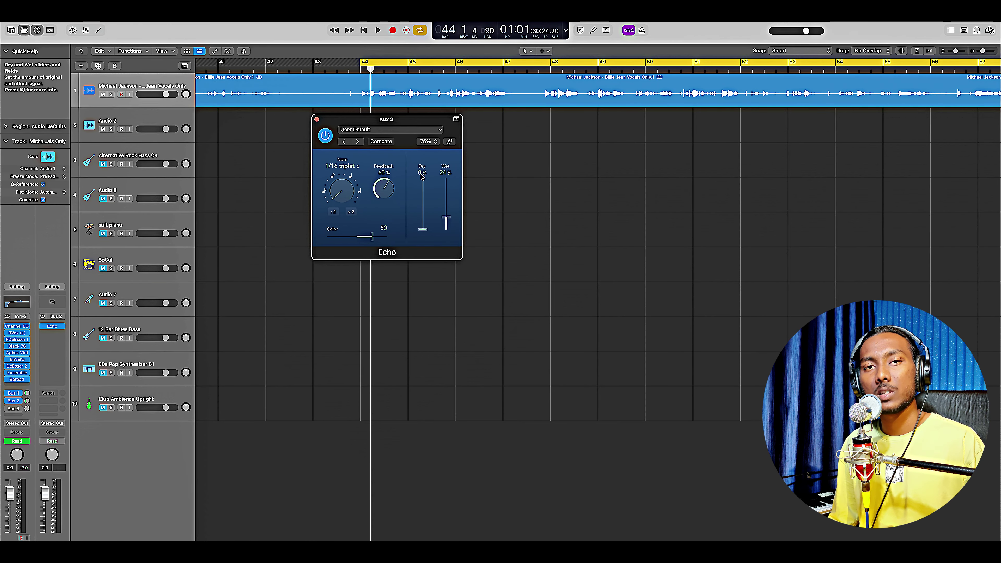
{"action": "left_click", "coordinate": [316, 119]}
{"action": "left_click", "coordinate": [27, 410]}
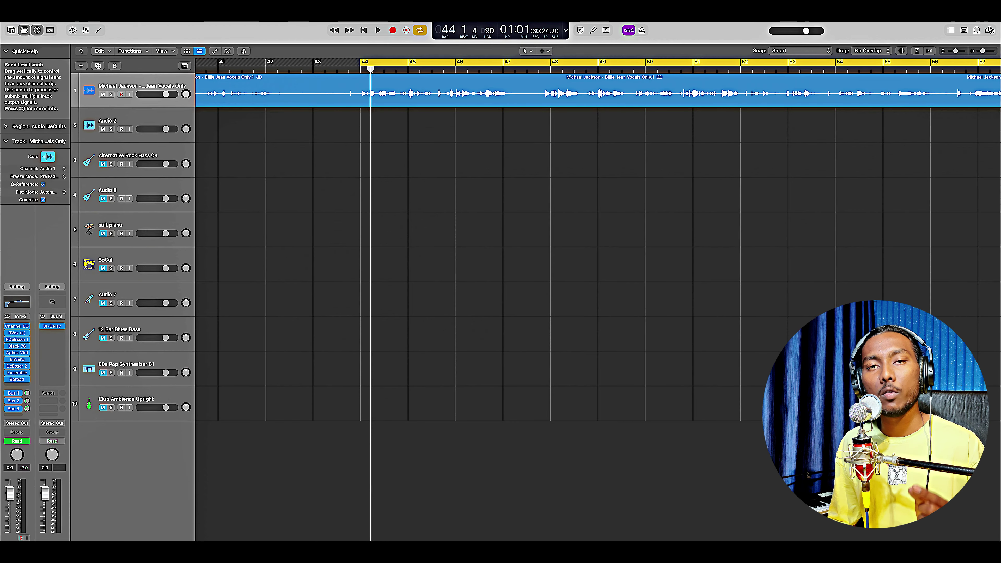
{"action": "left_click", "coordinate": [52, 326]}
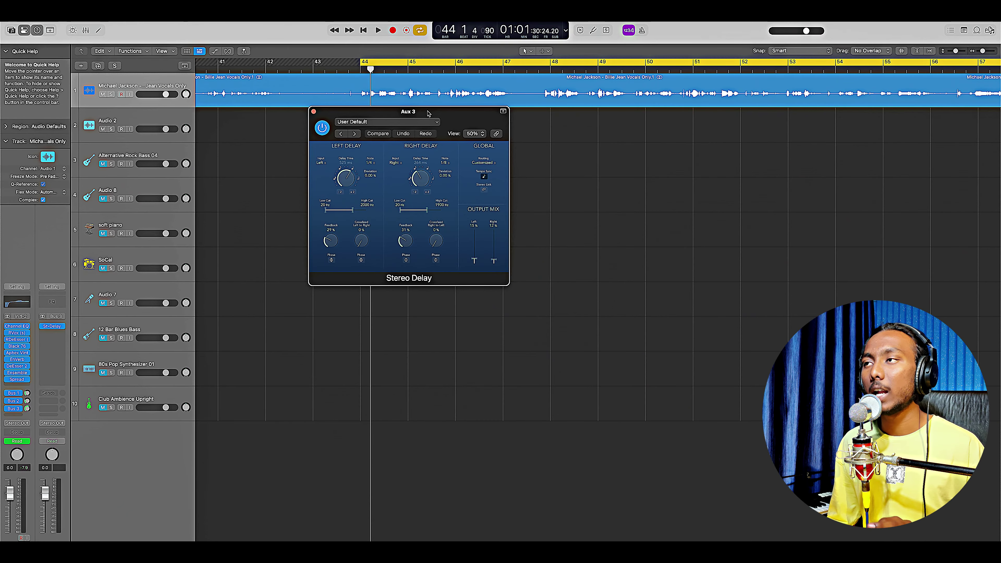
{"action": "left_click", "coordinate": [314, 112]}
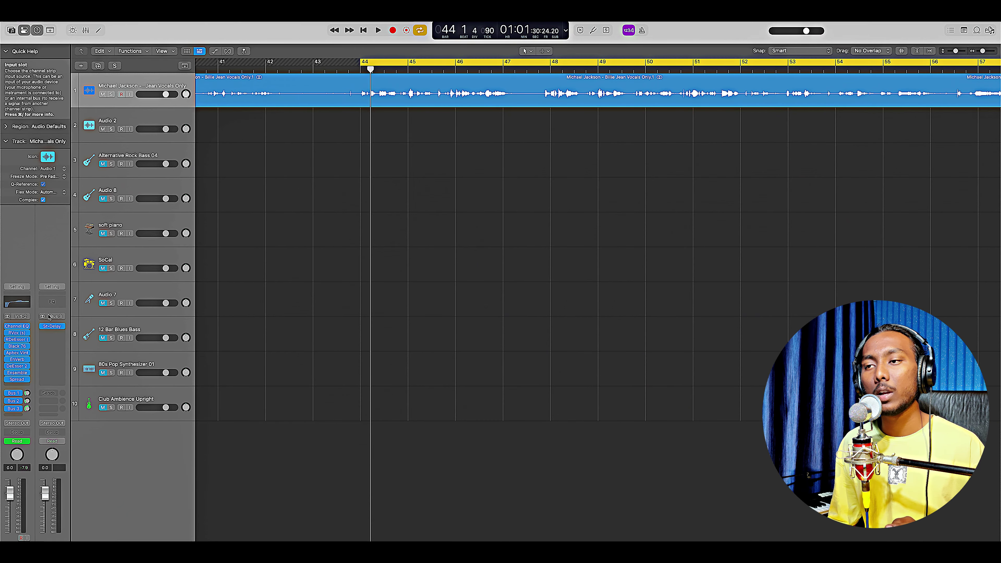
{"action": "left_click", "coordinate": [51, 326]}
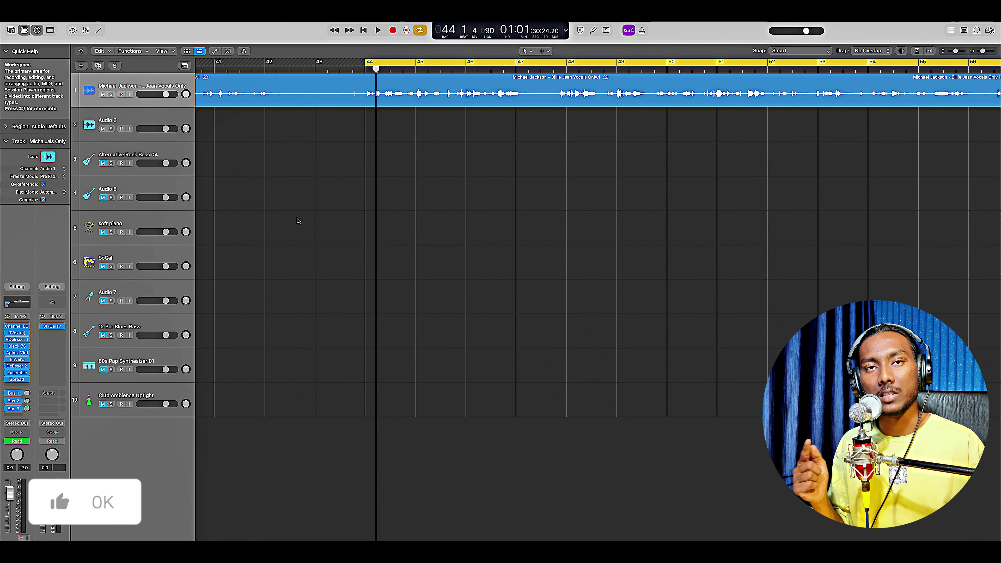
Step: Play back the vocal from bar 44 with all inserts and sends active to hear the full chain
{"action": "key", "text": "space"}
{"action": "left_click", "coordinate": [392, 186], "text": "ctrl+alt"}
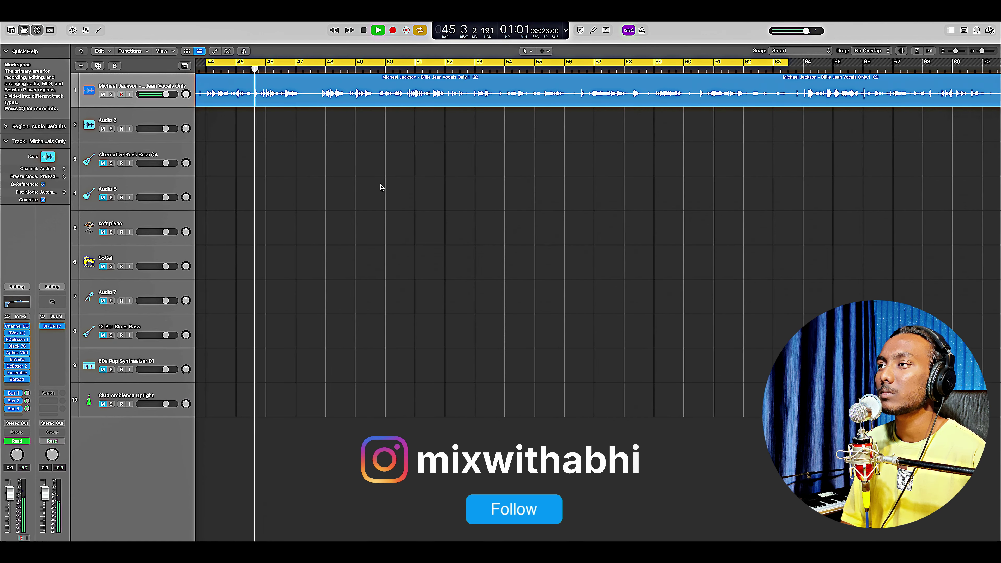
{"action": "key", "text": "super+Right"}
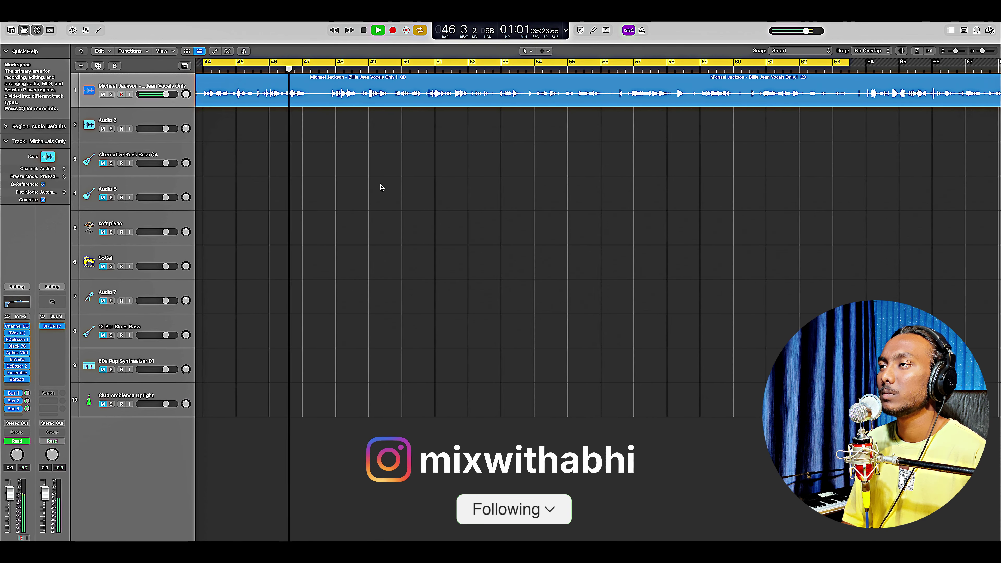
{"action": "key", "text": "super+Right"}
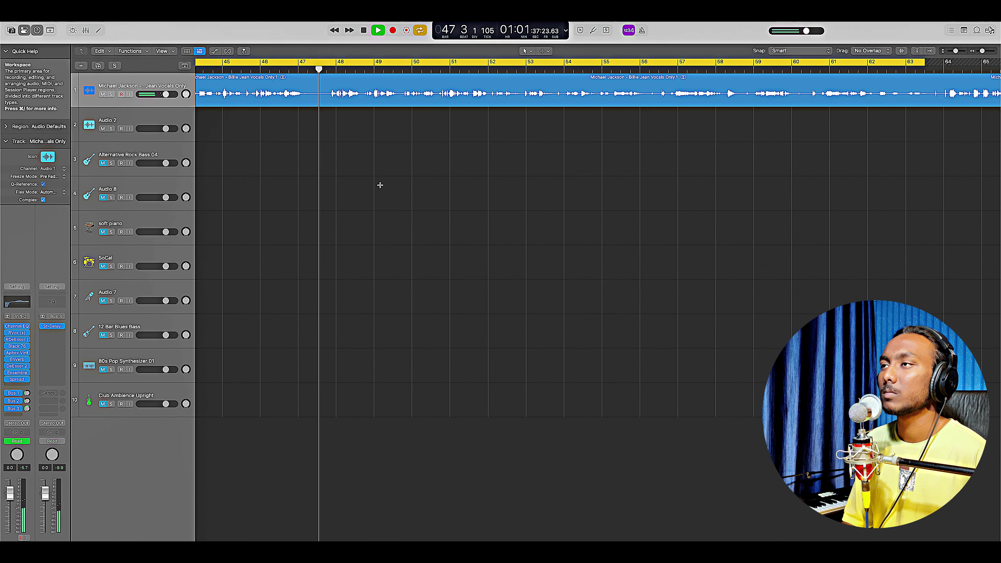
{"action": "scroll", "coordinate": [381, 187], "scroll_direction": "left", "scroll_amount": 1}
{"action": "key", "text": "super+Left"}
{"action": "key", "text": "super+Left"}
{"action": "key", "text": "super+Down"}
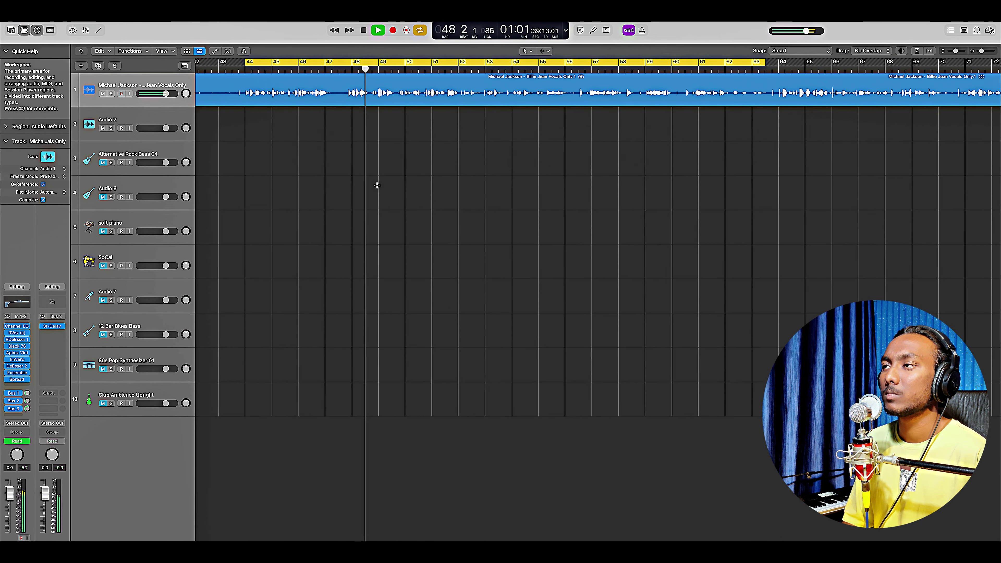
{"action": "key", "text": "super+Left"}
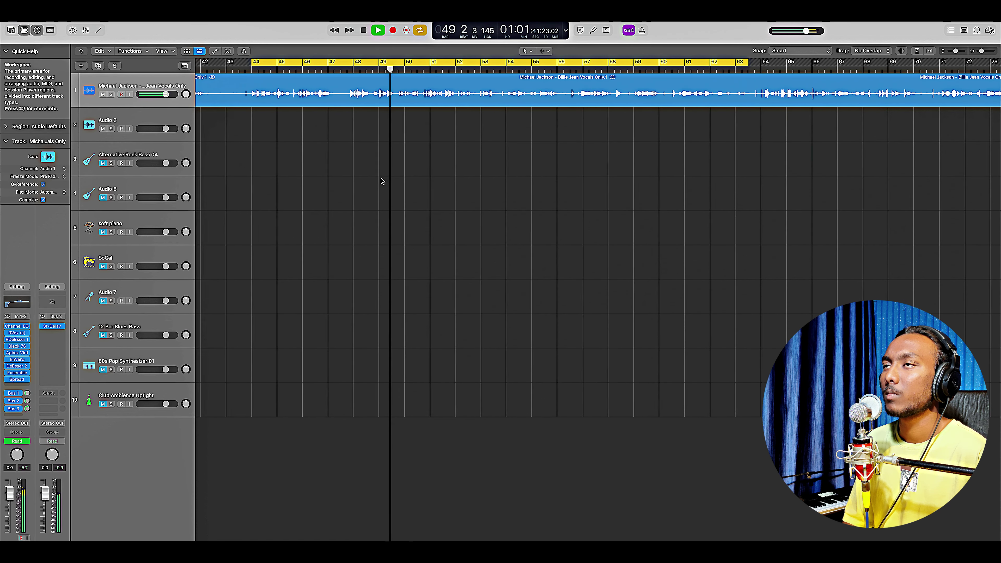
{"action": "key", "text": "super+Right"}
{"action": "scroll", "coordinate": [387, 177], "scroll_direction": "left", "scroll_amount": 1}
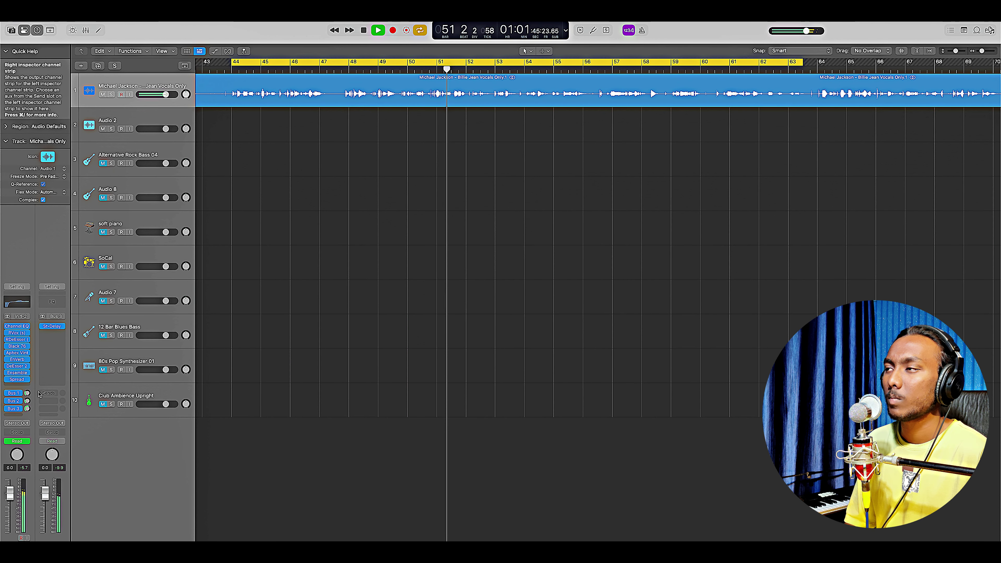
Step: Repeatedly bypass and re-enable all the vocal track's inserts and sends during playback to compare the dry and processed vocal
{"action": "left_click_drag", "start_coordinate": [6, 409], "coordinate": [7, 327]}
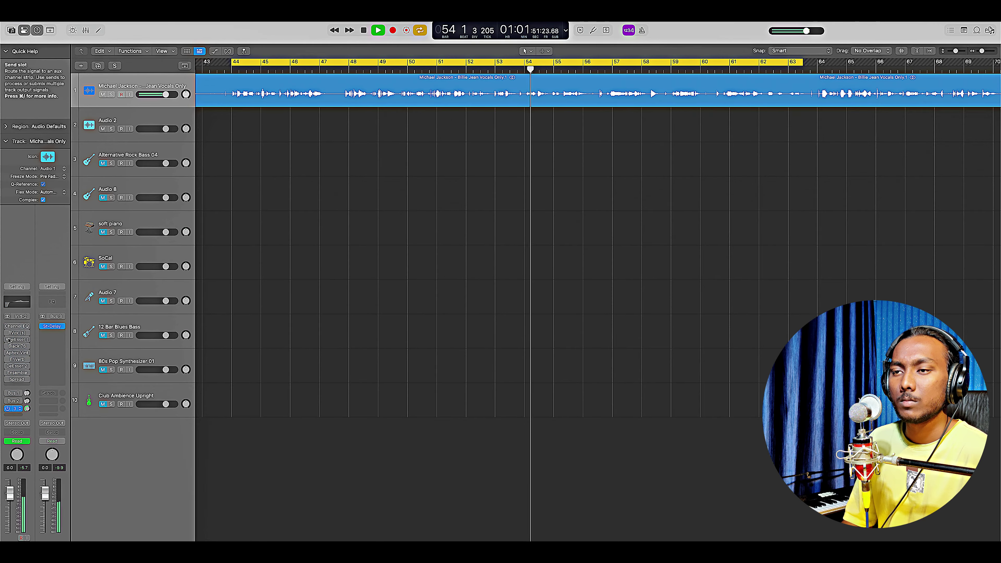
{"action": "left_click", "coordinate": [8, 409]}
{"action": "left_click_drag", "start_coordinate": [9, 400], "coordinate": [7, 327]}
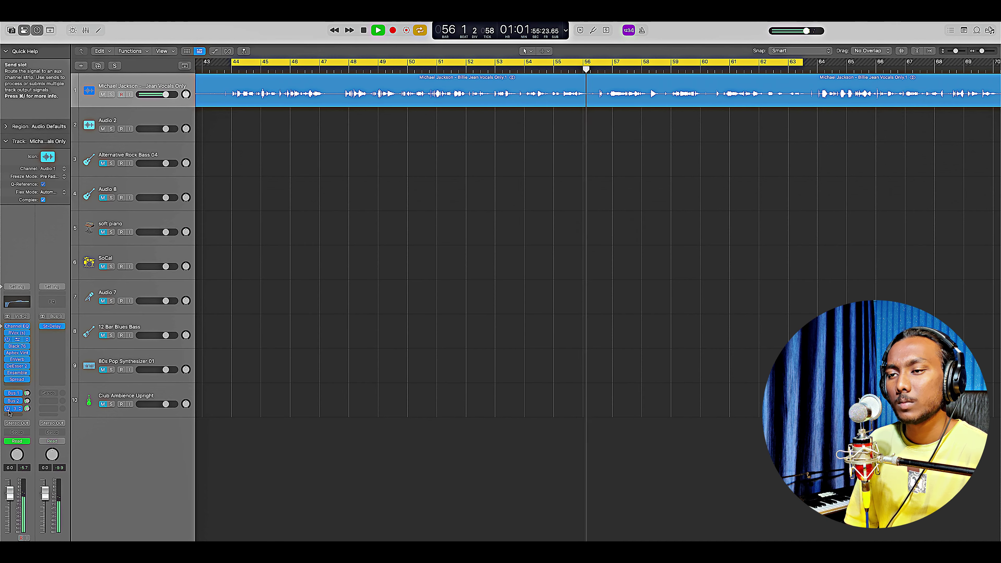
{"action": "mouse_move", "coordinate": [8, 411]}
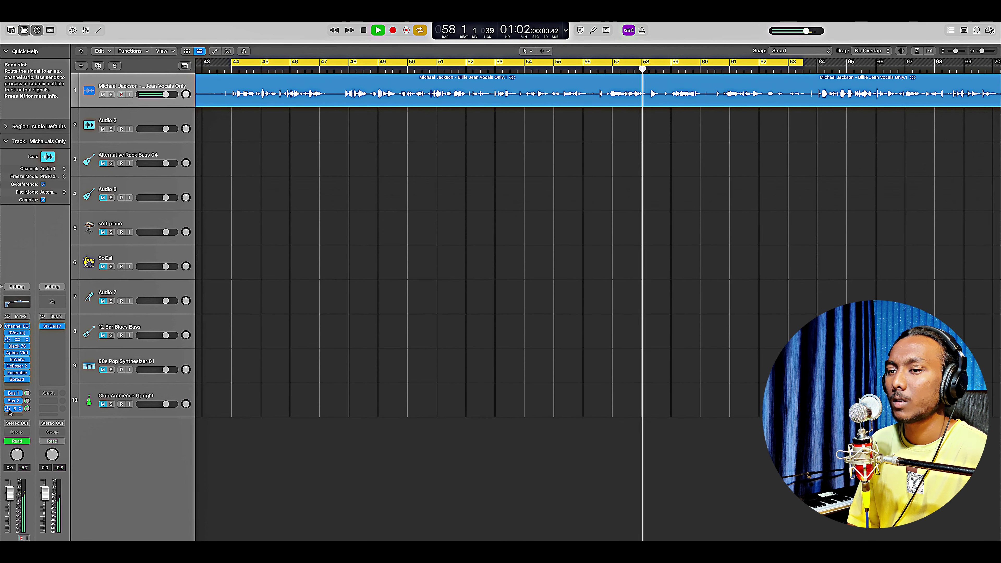
{"action": "left_click_drag", "start_coordinate": [8, 409], "coordinate": [7, 327]}
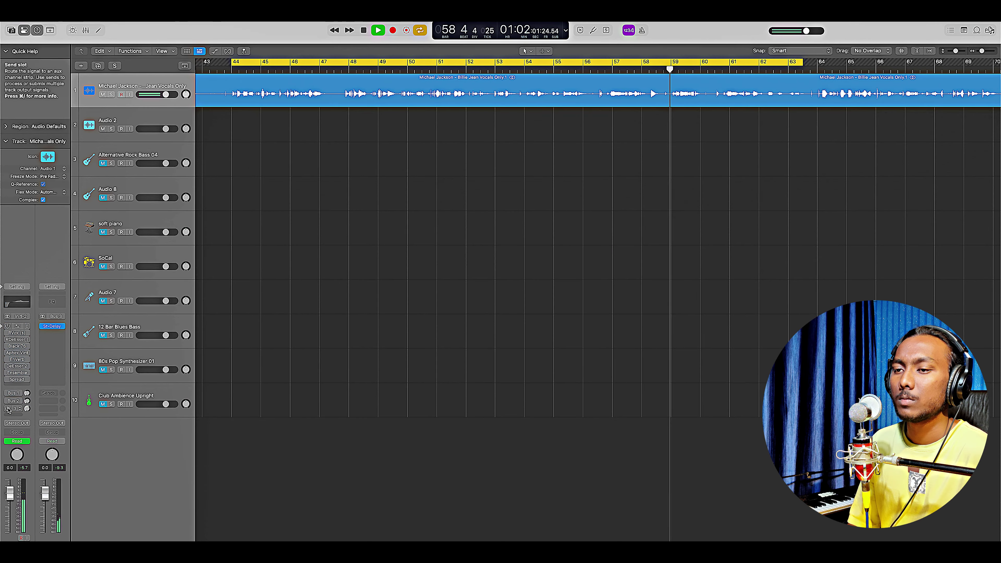
{"action": "left_click_drag", "start_coordinate": [8, 408], "coordinate": [12, 316]}
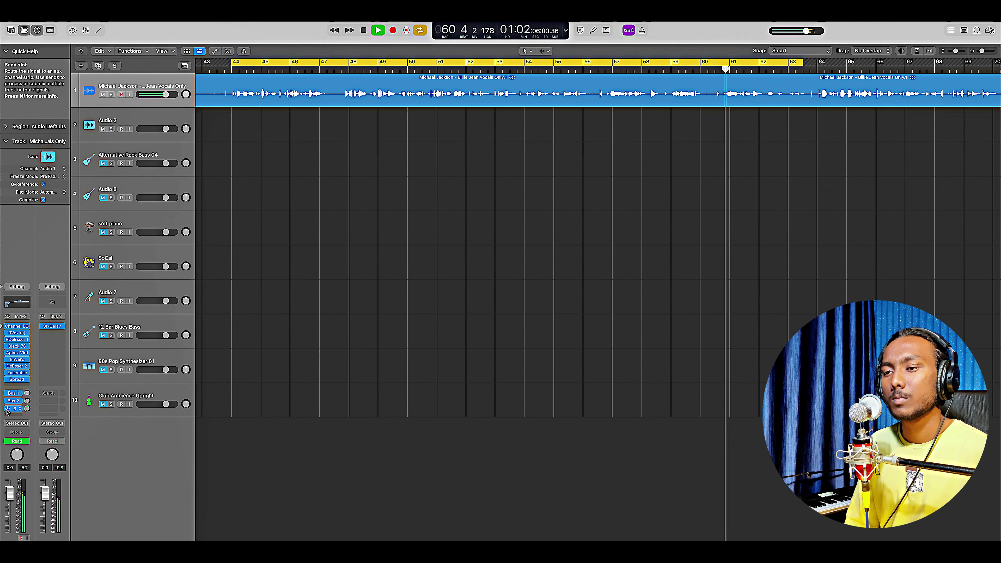
{"action": "mouse_move", "coordinate": [7, 411]}
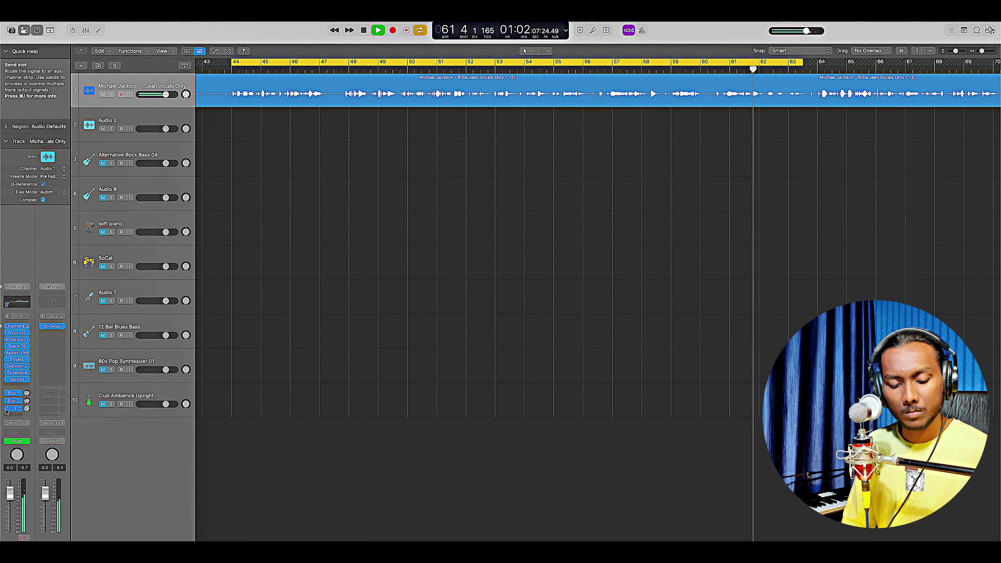
{"action": "left_click_drag", "start_coordinate": [7, 410], "coordinate": [7, 326]}
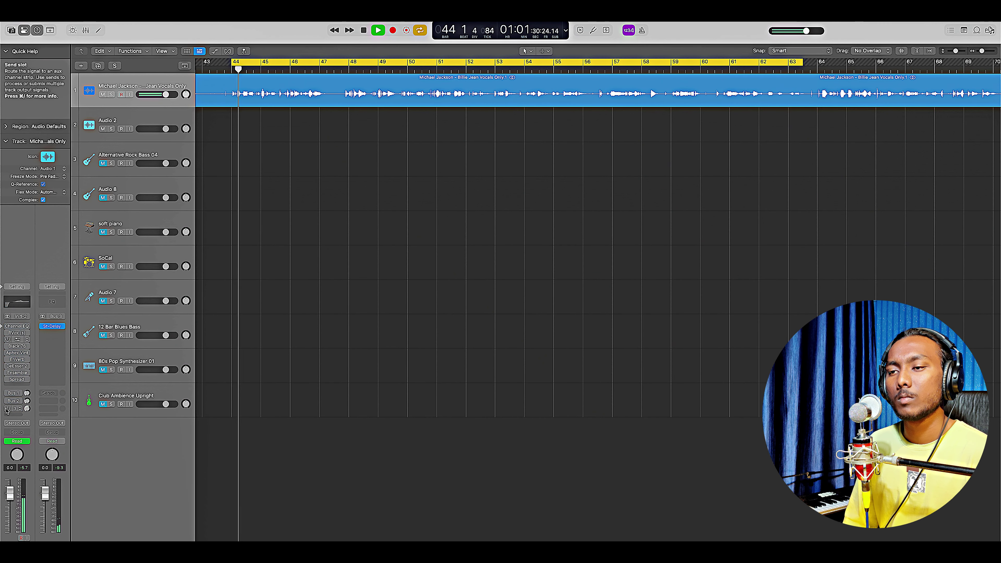
{"action": "left_click_drag", "start_coordinate": [6, 410], "coordinate": [7, 327]}
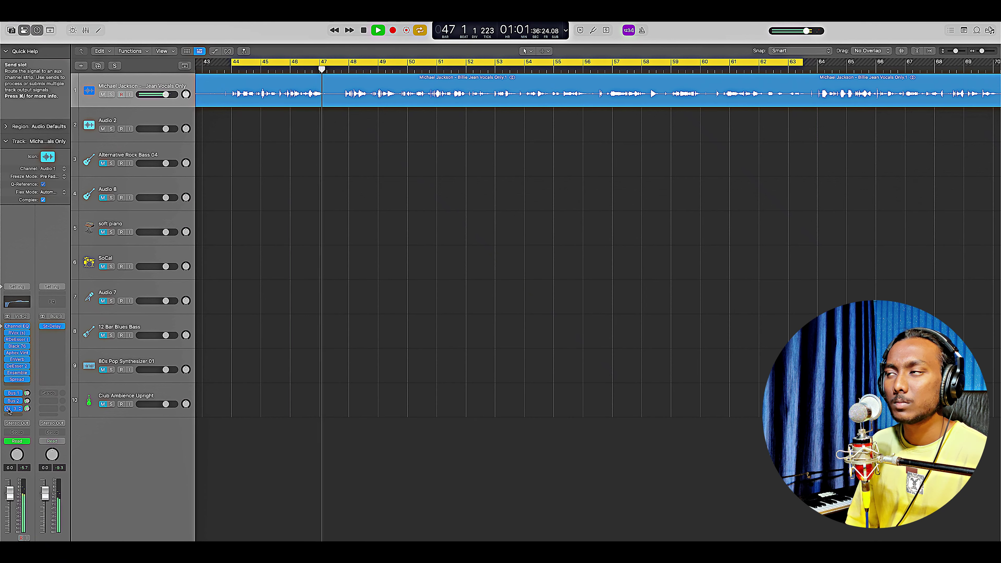
{"action": "left_click_drag", "start_coordinate": [8, 409], "coordinate": [15, 328]}
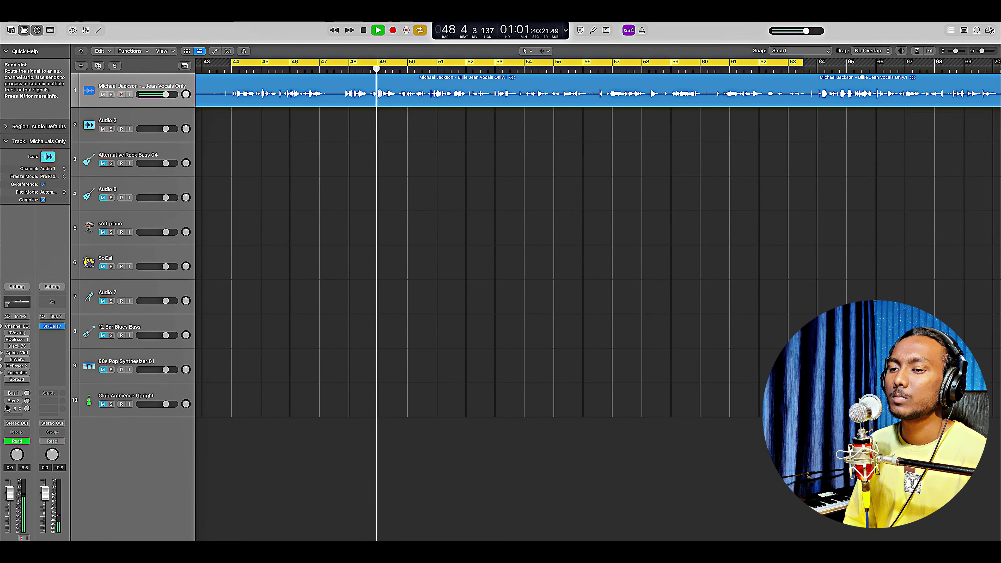
{"action": "left_click_drag", "start_coordinate": [7, 409], "coordinate": [7, 326]}
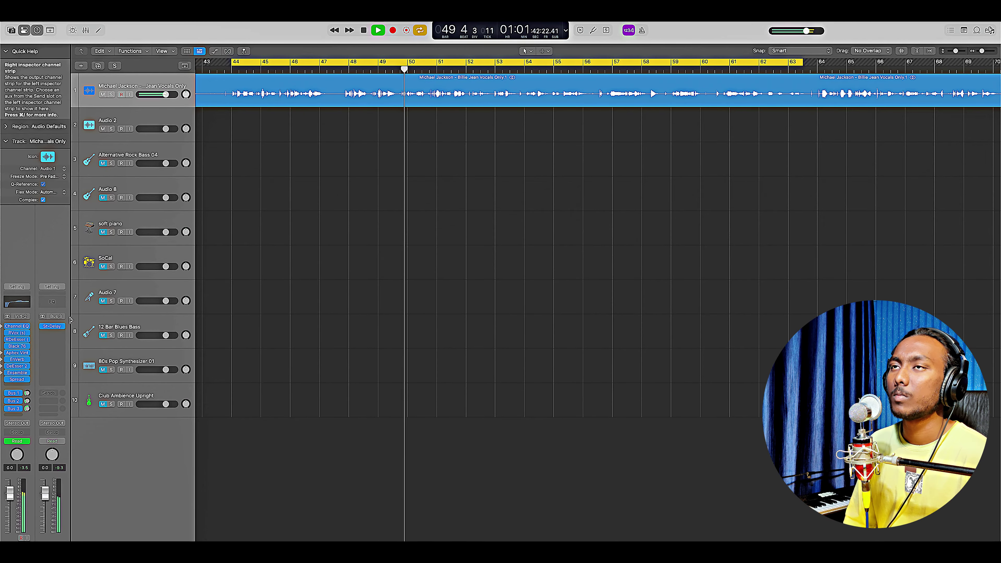
Step: Listen to the vocal further with the complete effects chain enabled, and stop playback
{"action": "key", "text": "super+Left"}
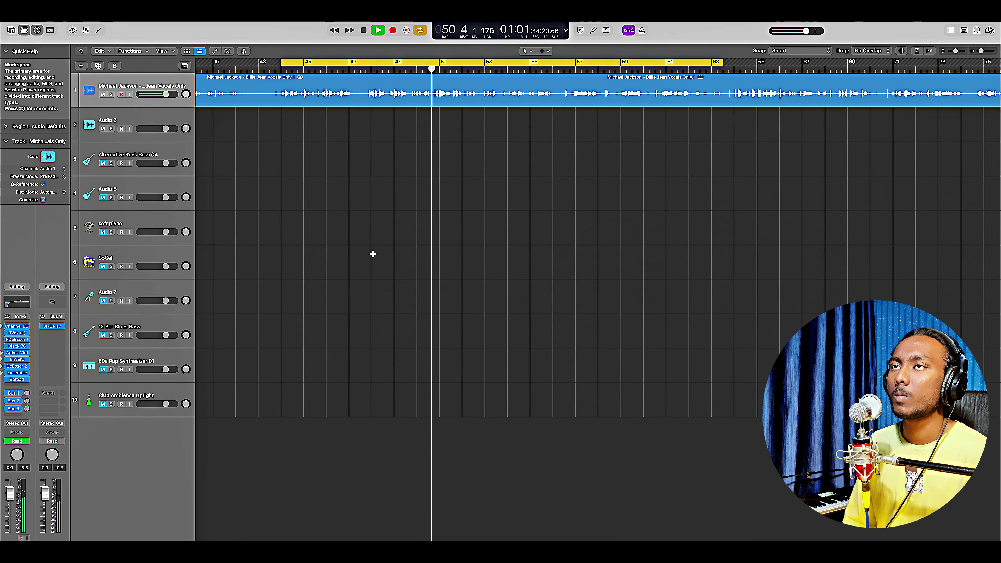
{"action": "key", "text": "super+Left"}
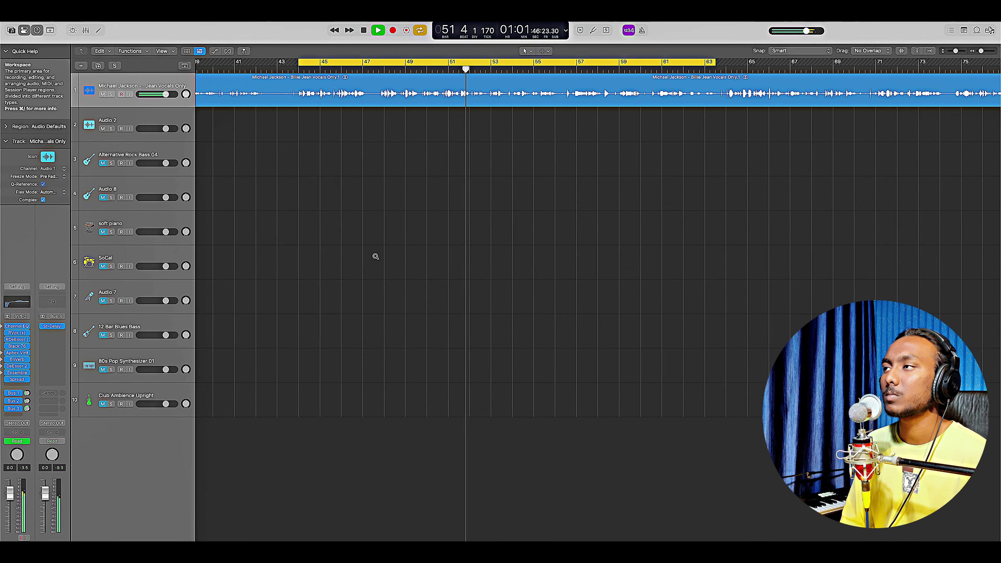
{"action": "key", "text": "super+Right"}
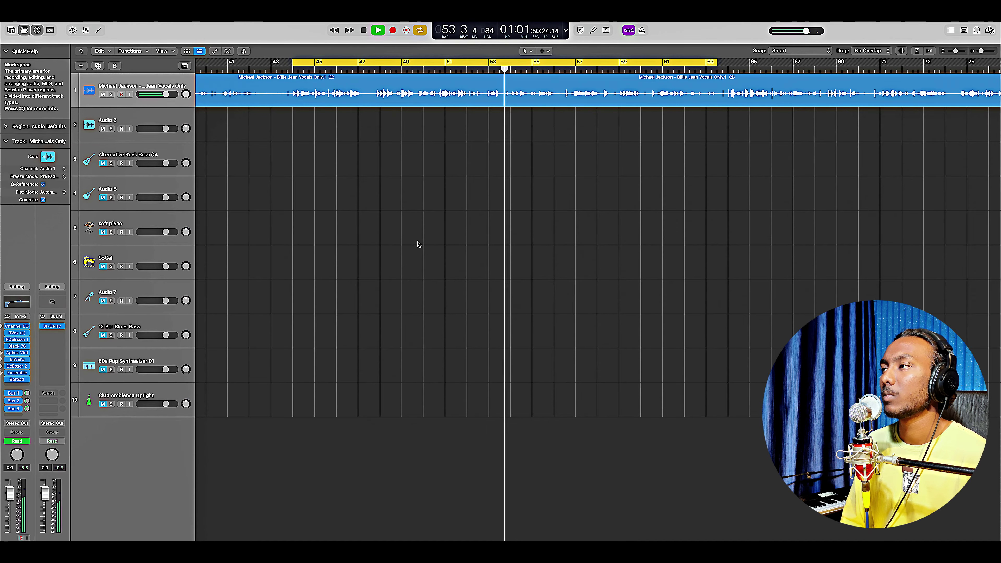
{"action": "key", "text": "super+Right"}
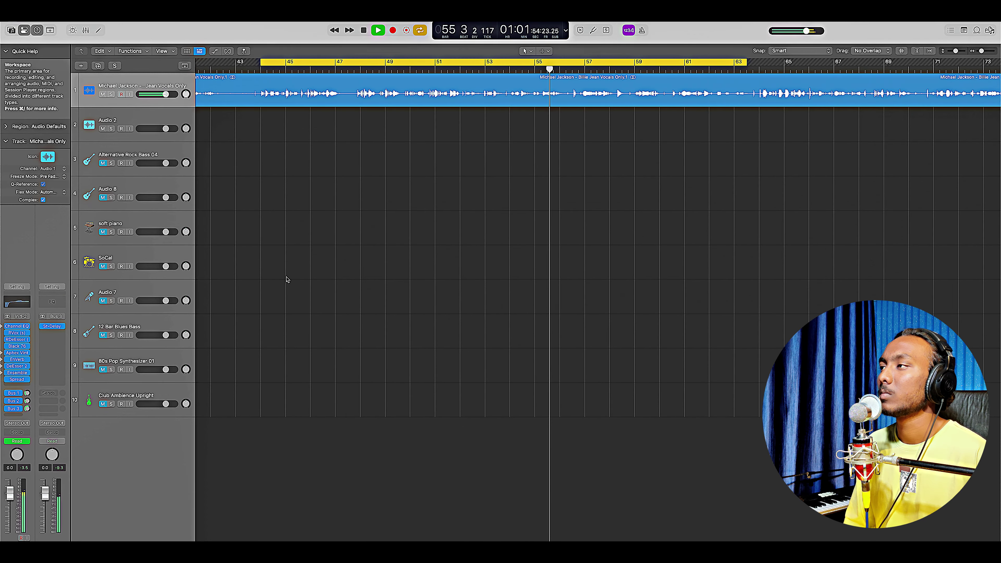
{"action": "key", "text": "space"}
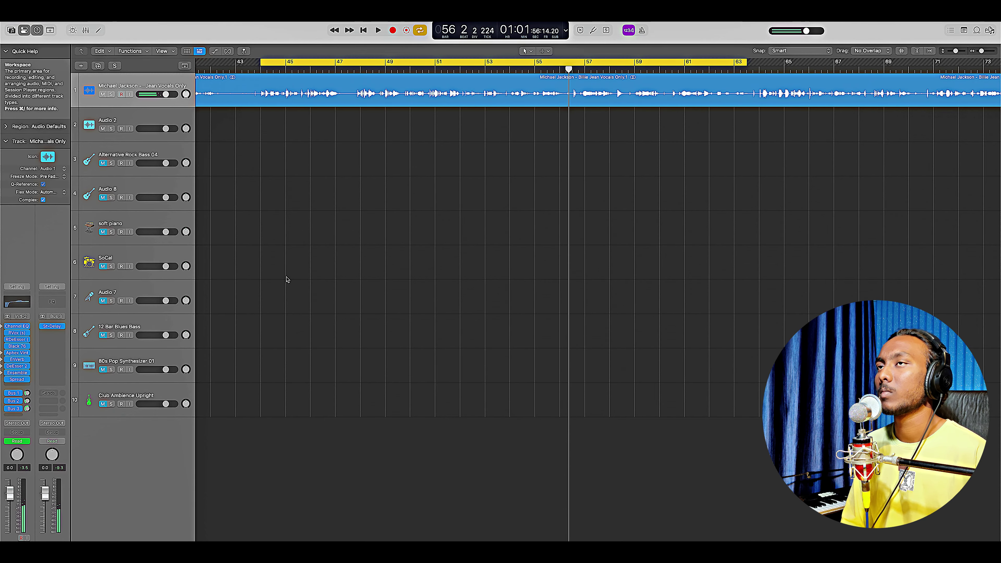